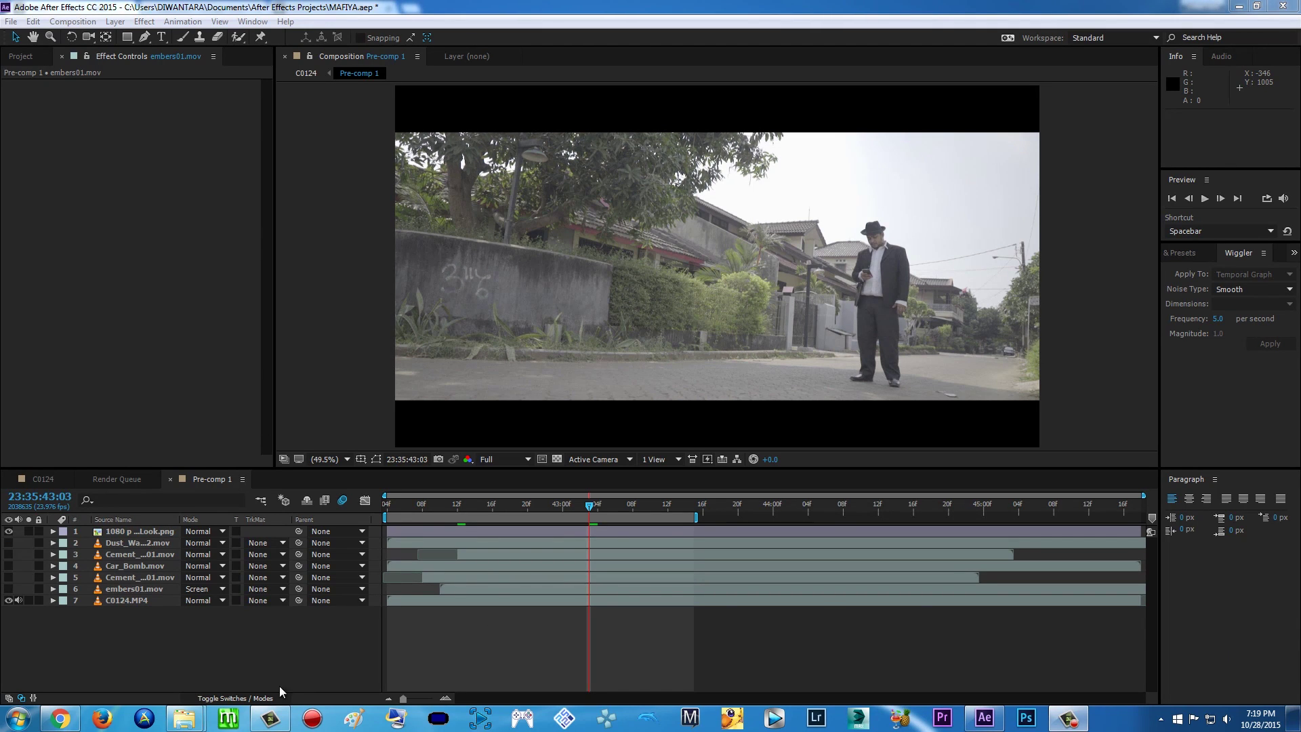
Step: Turn on the cement debris, Car_Bomb explosion and dust layers to preview the blast
left_click(8, 576)
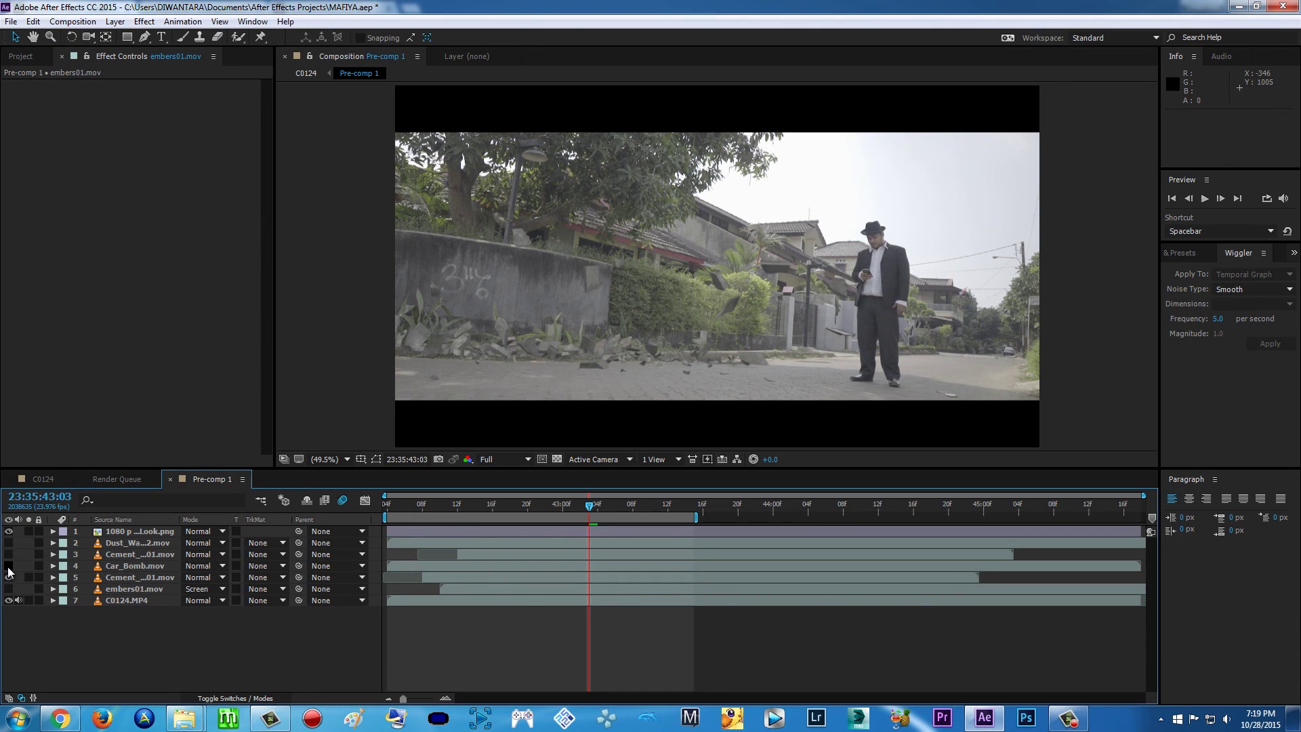
left_click(9, 566)
left_click(8, 554)
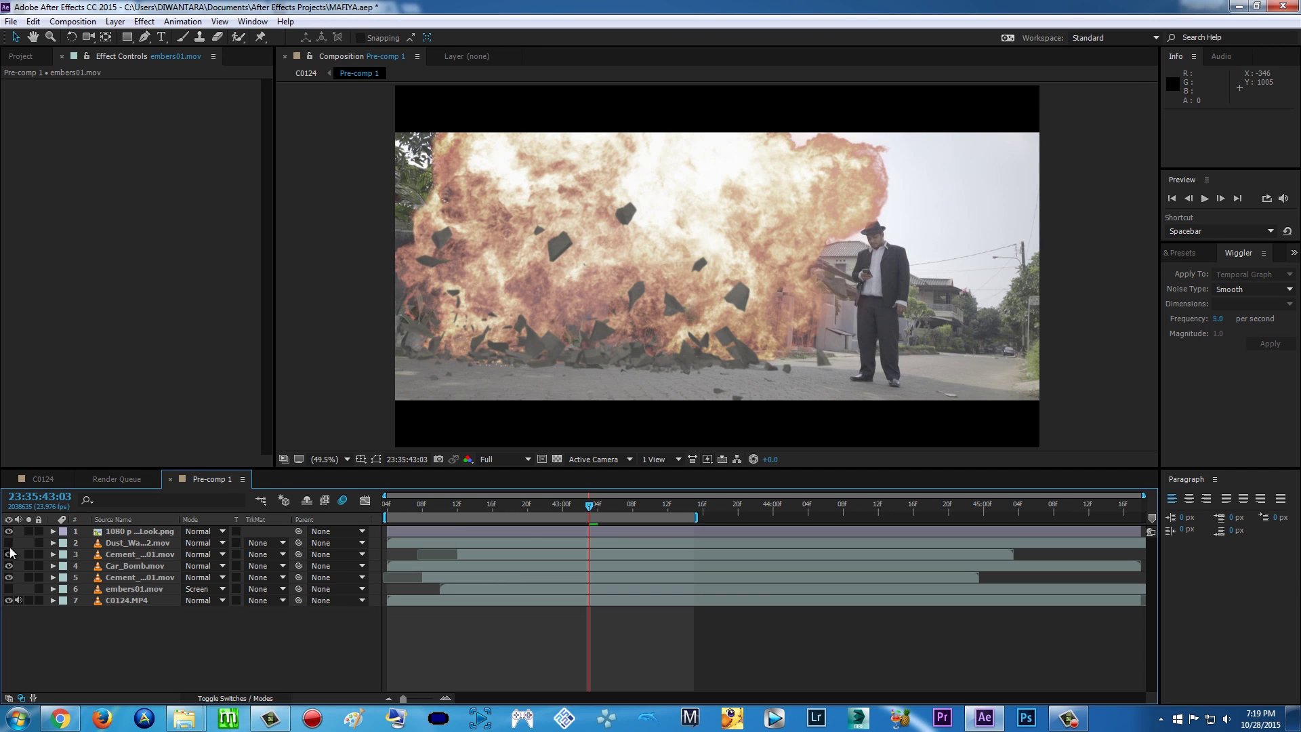
left_click(9, 543)
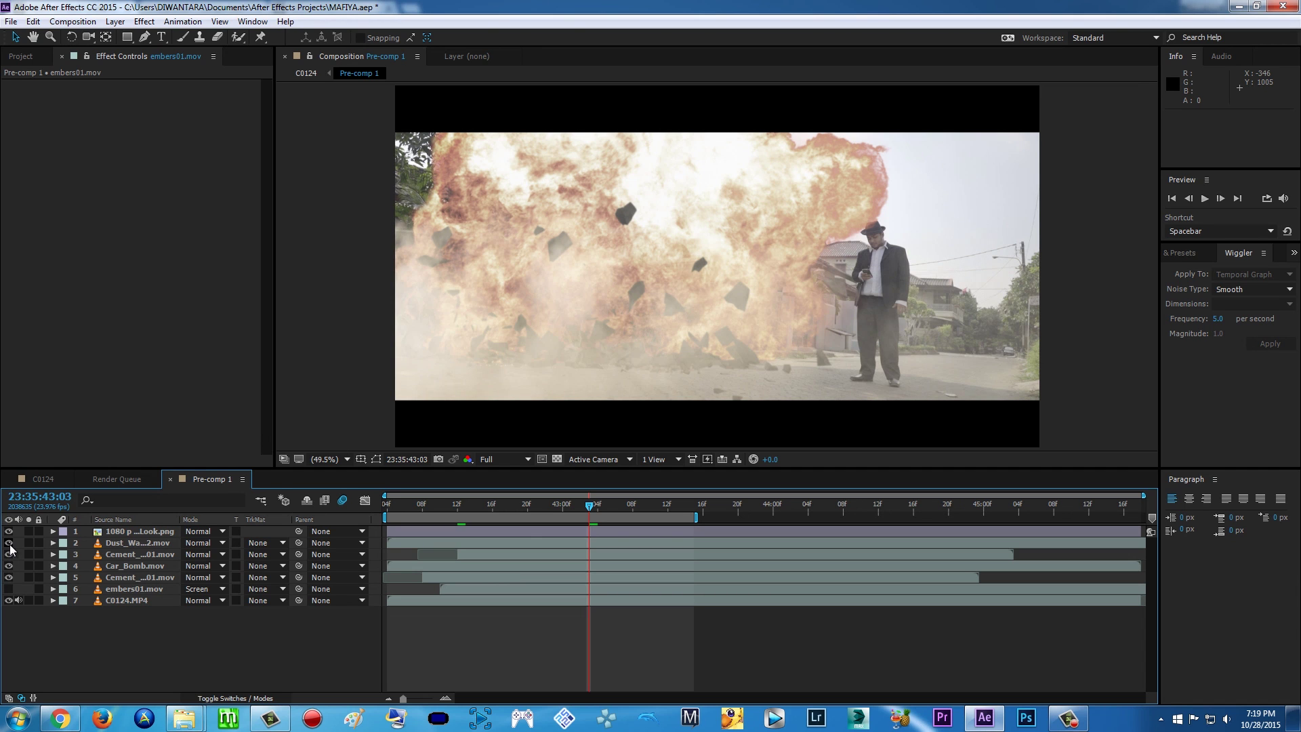
Step: Hide the two debris layers and Car_Bomb again, then bring up the Action Essentials 2 web page
left_click(9, 578)
left_click(8, 566)
left_click(8, 554)
left_click(60, 718)
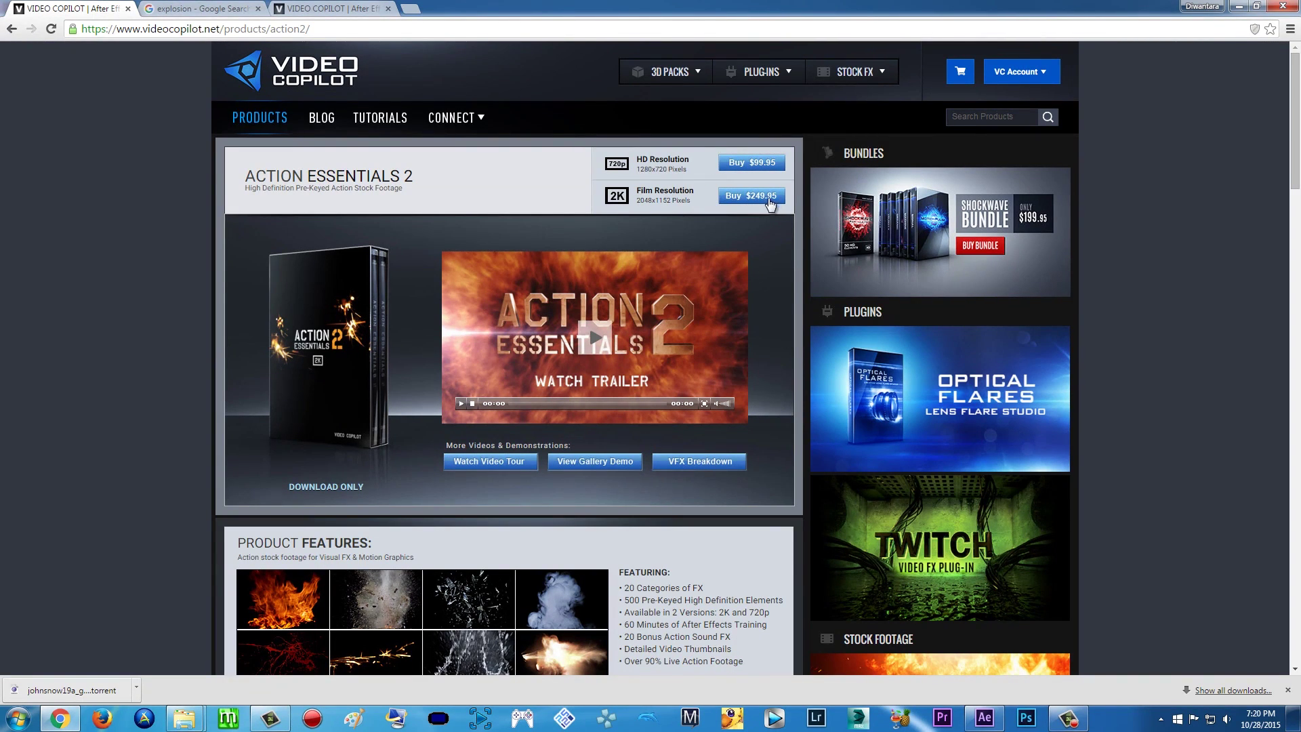
Step: Return to After Effects after one more look at the Action Essentials 2 page
left_click(985, 717)
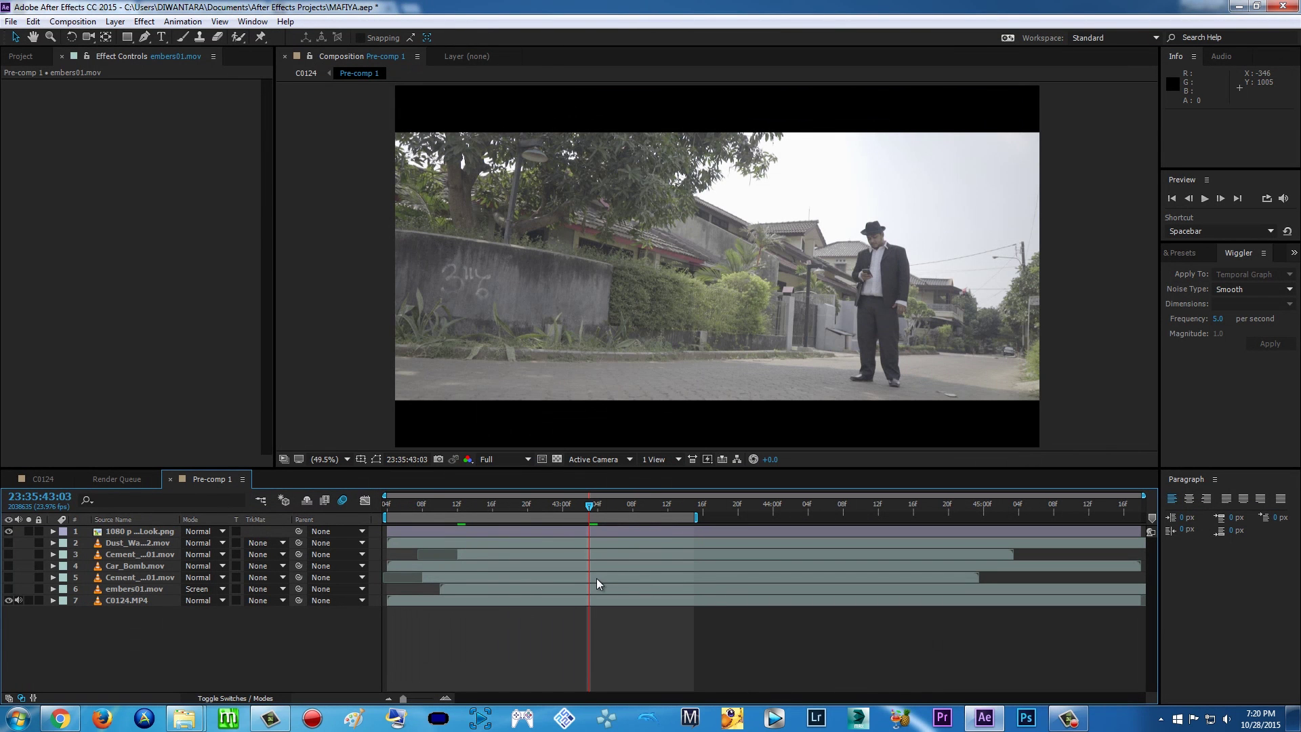
left_click(60, 717)
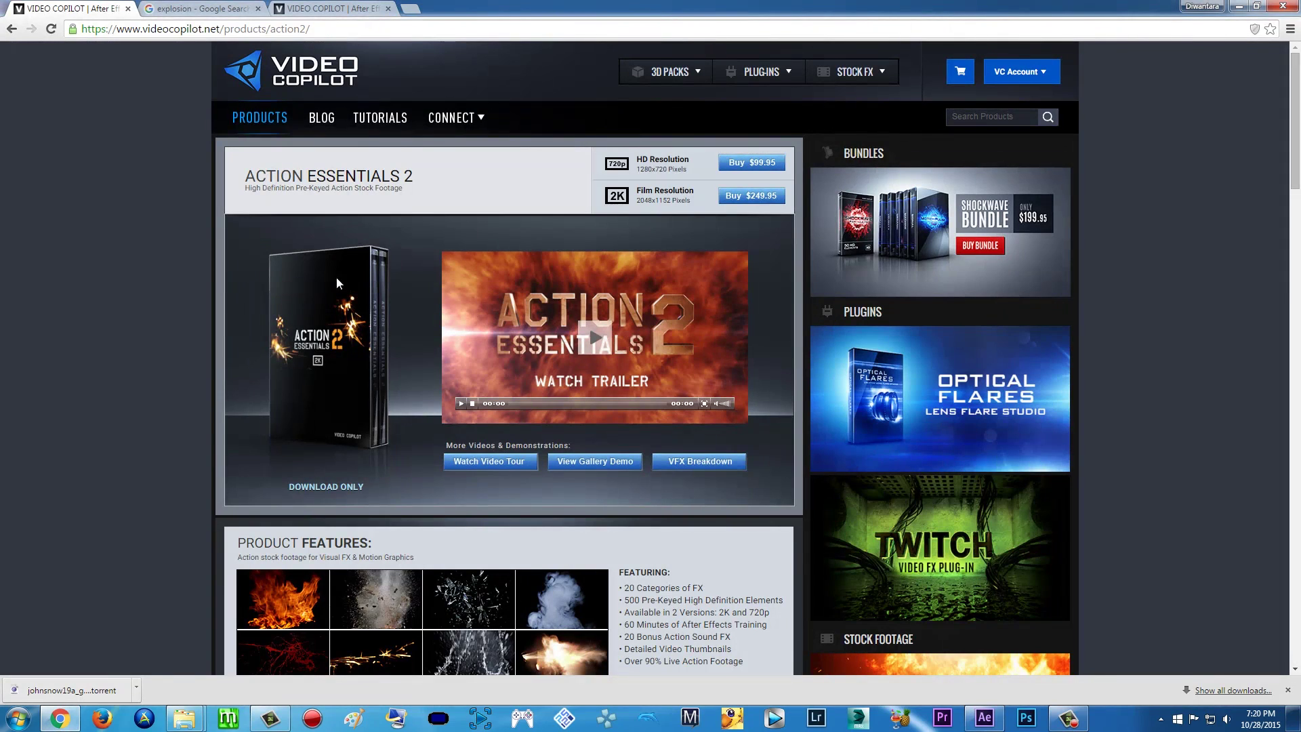
left_click(984, 718)
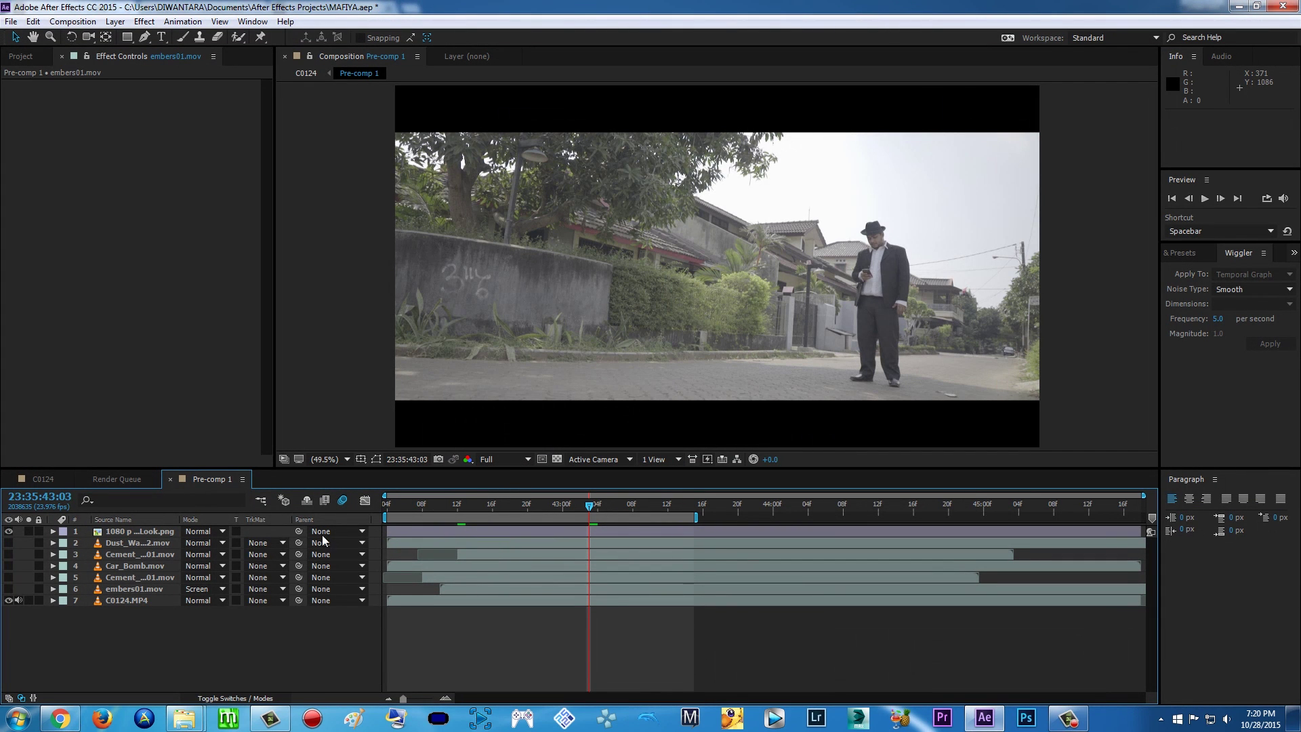
Step: Preview the debris, Car_Bomb and dust layers together, then hide all four at once
left_click(8, 577)
left_click(8, 566)
left_click(9, 554)
left_click(8, 543)
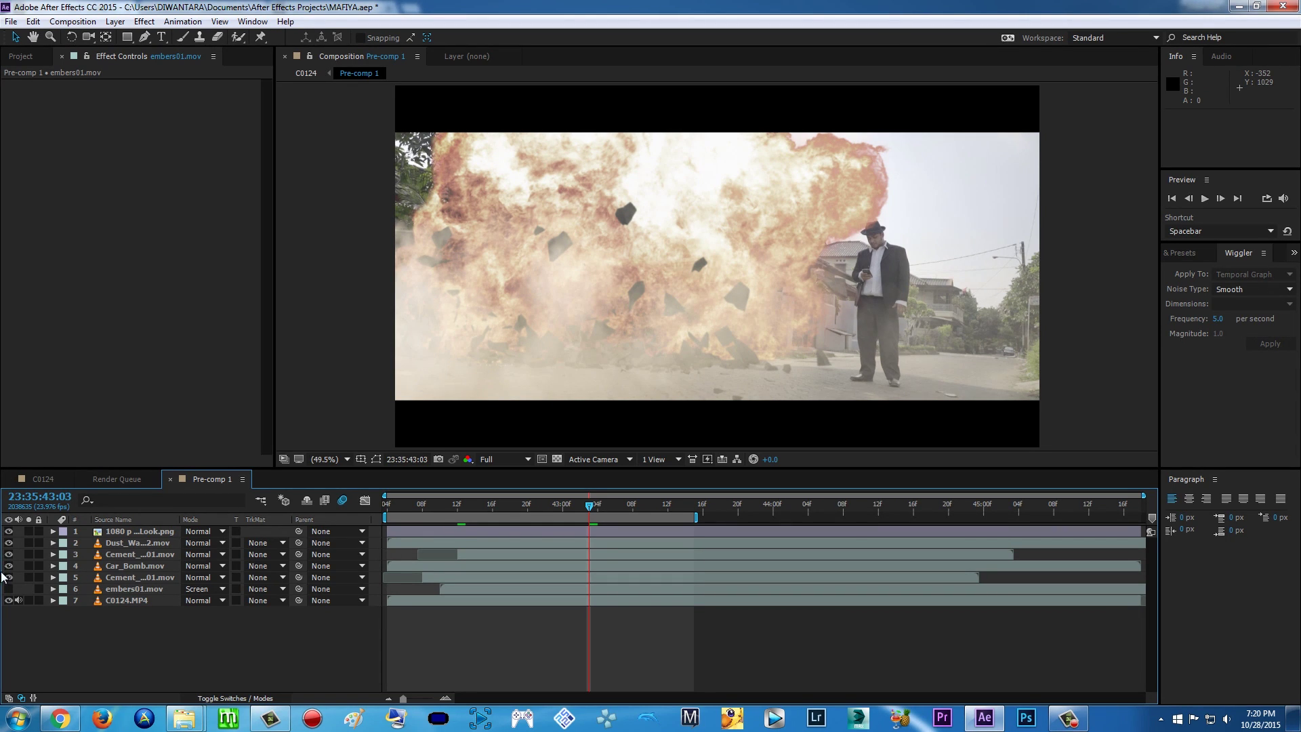
left_click_drag(8, 543, 8, 575)
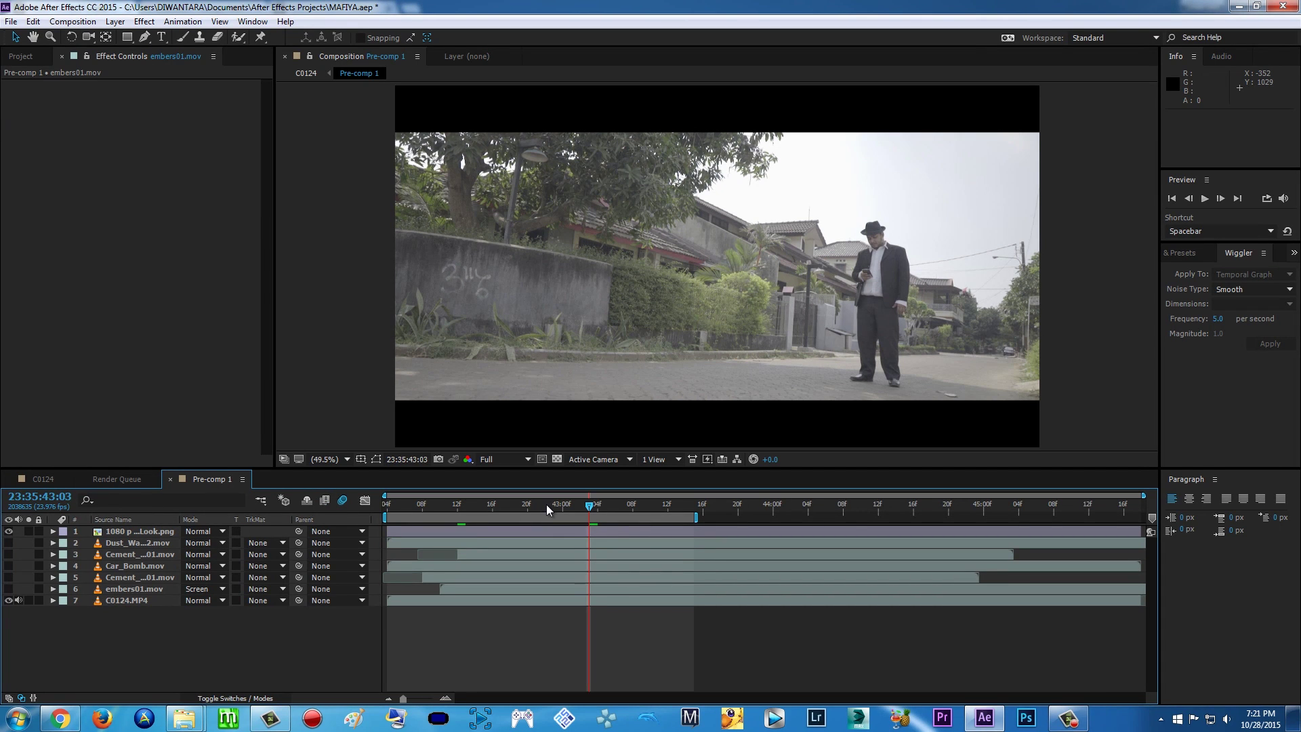
left_click(59, 718)
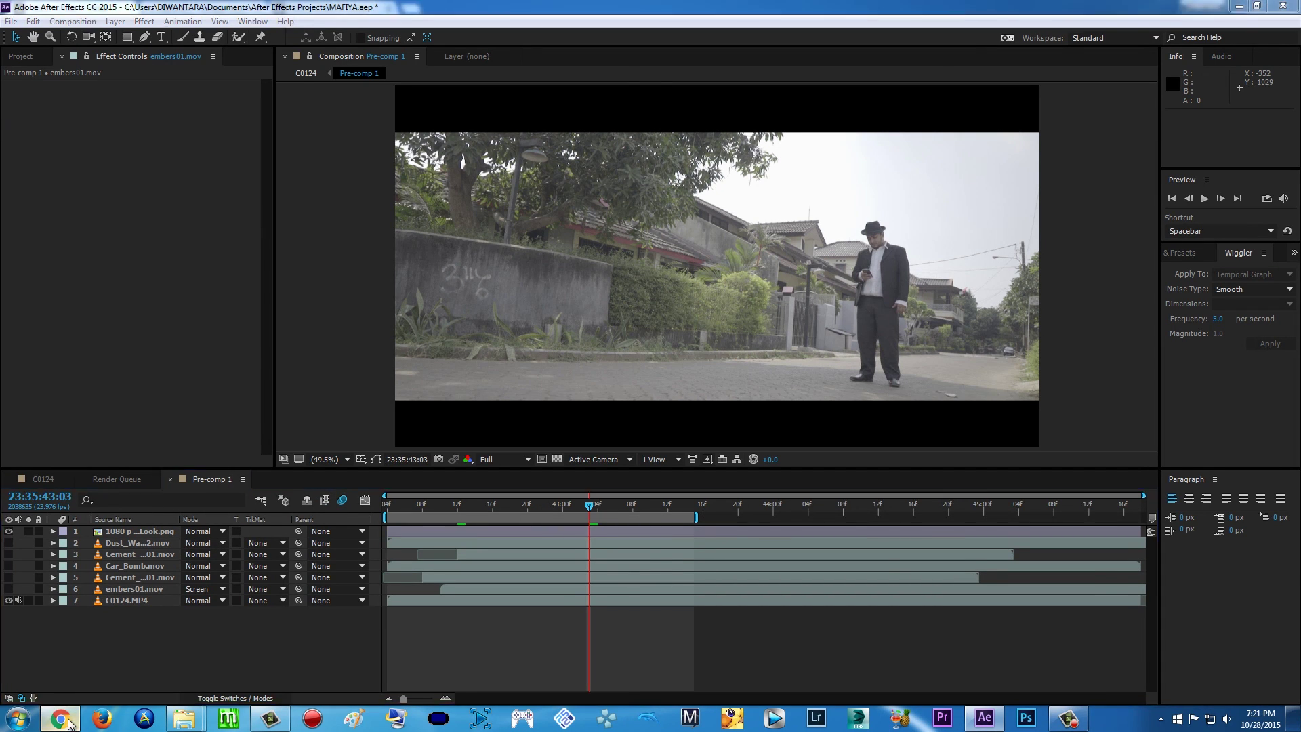
left_click(193, 8)
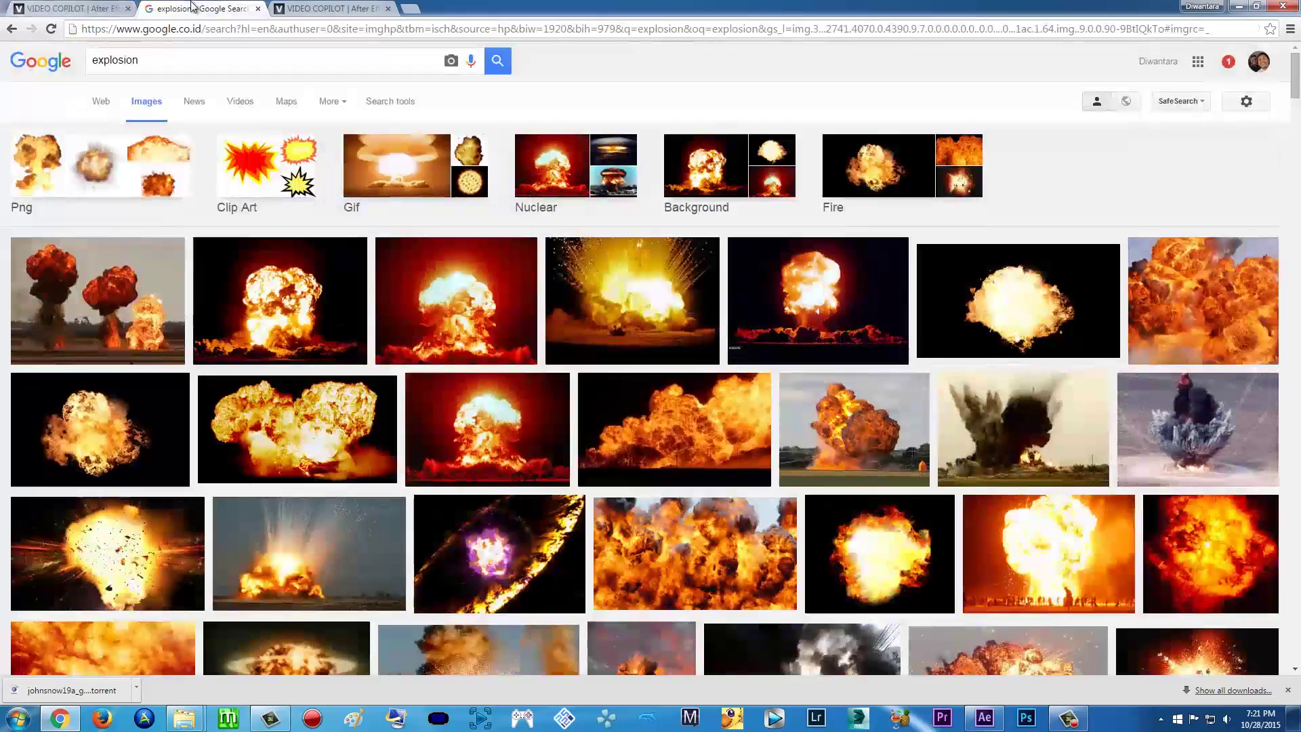
left_click(131, 319)
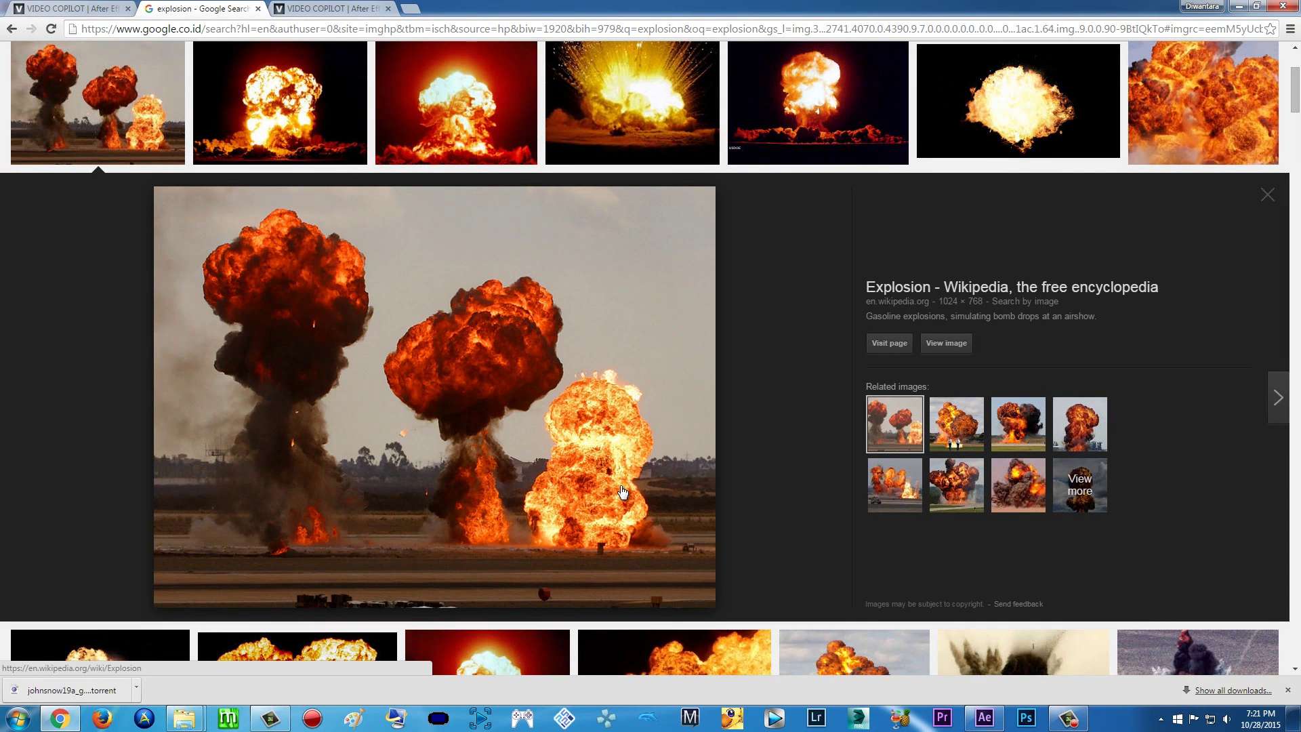
left_click(1266, 196)
scroll(420, 252, "up", 3)
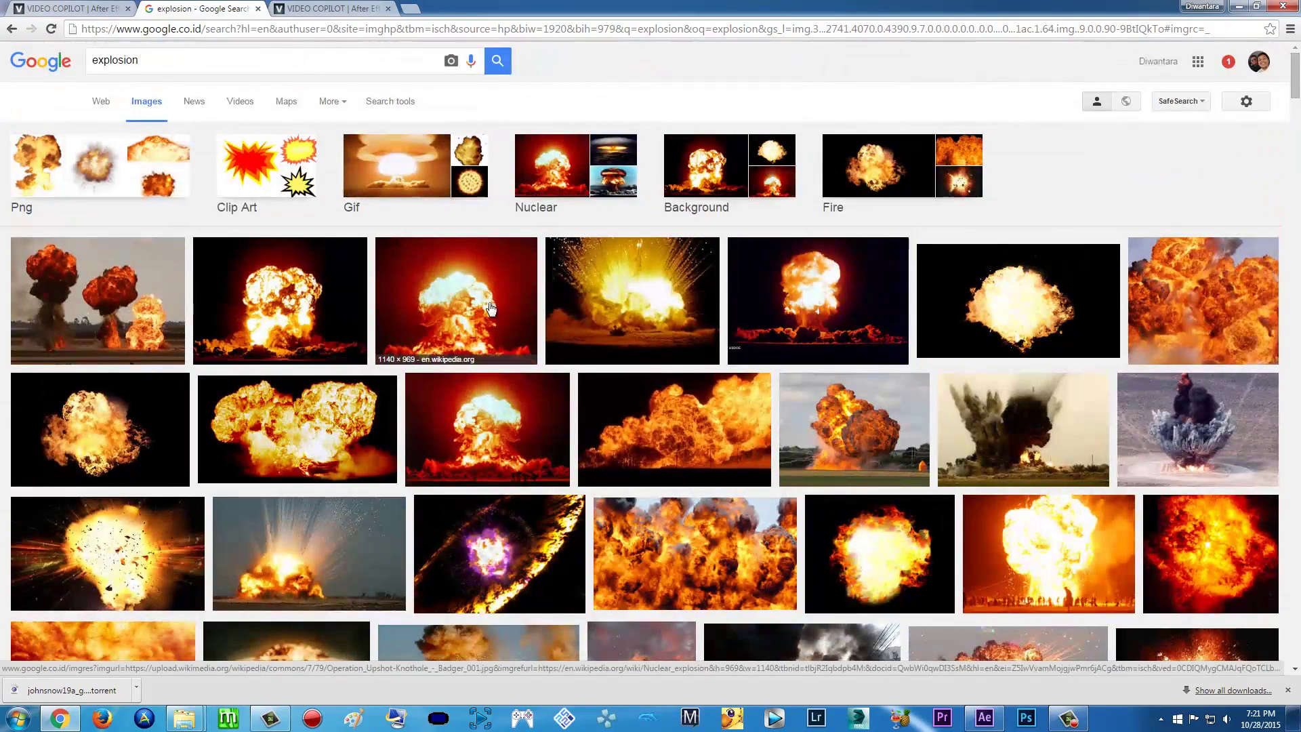
scroll(669, 376, "down", 1)
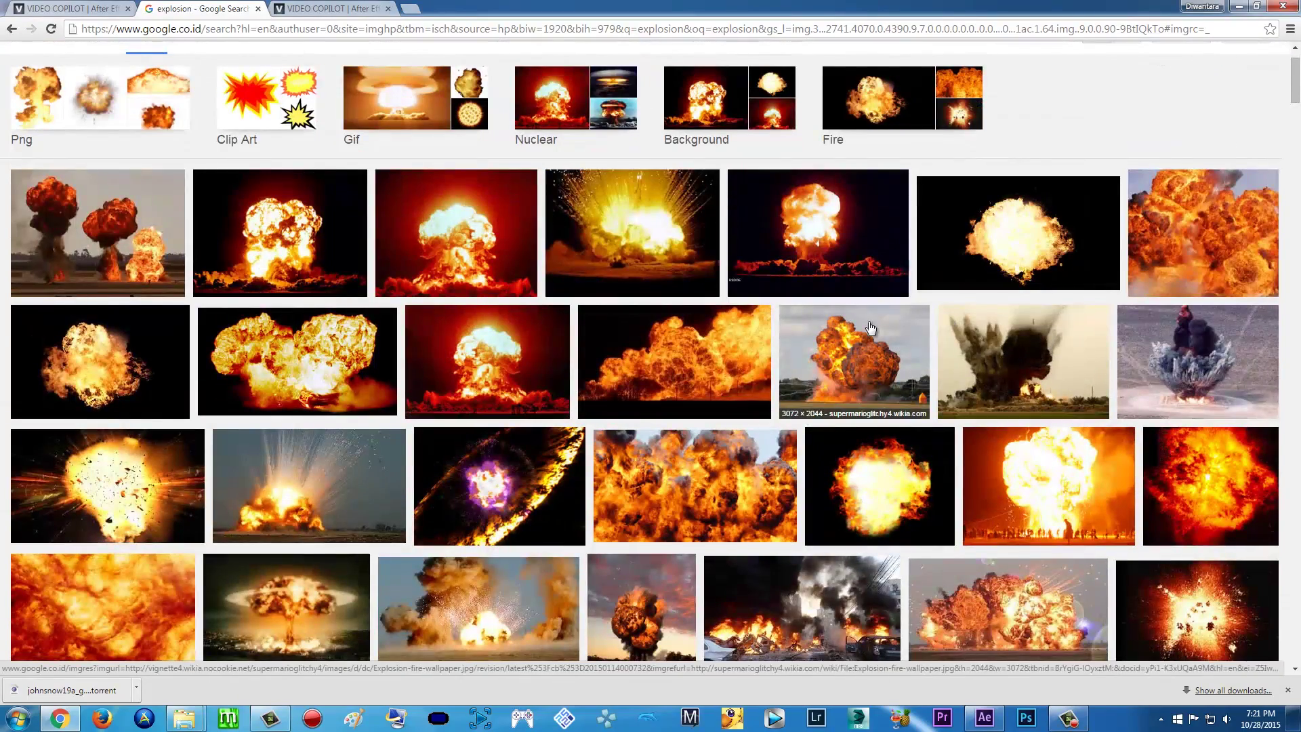
left_click(886, 357)
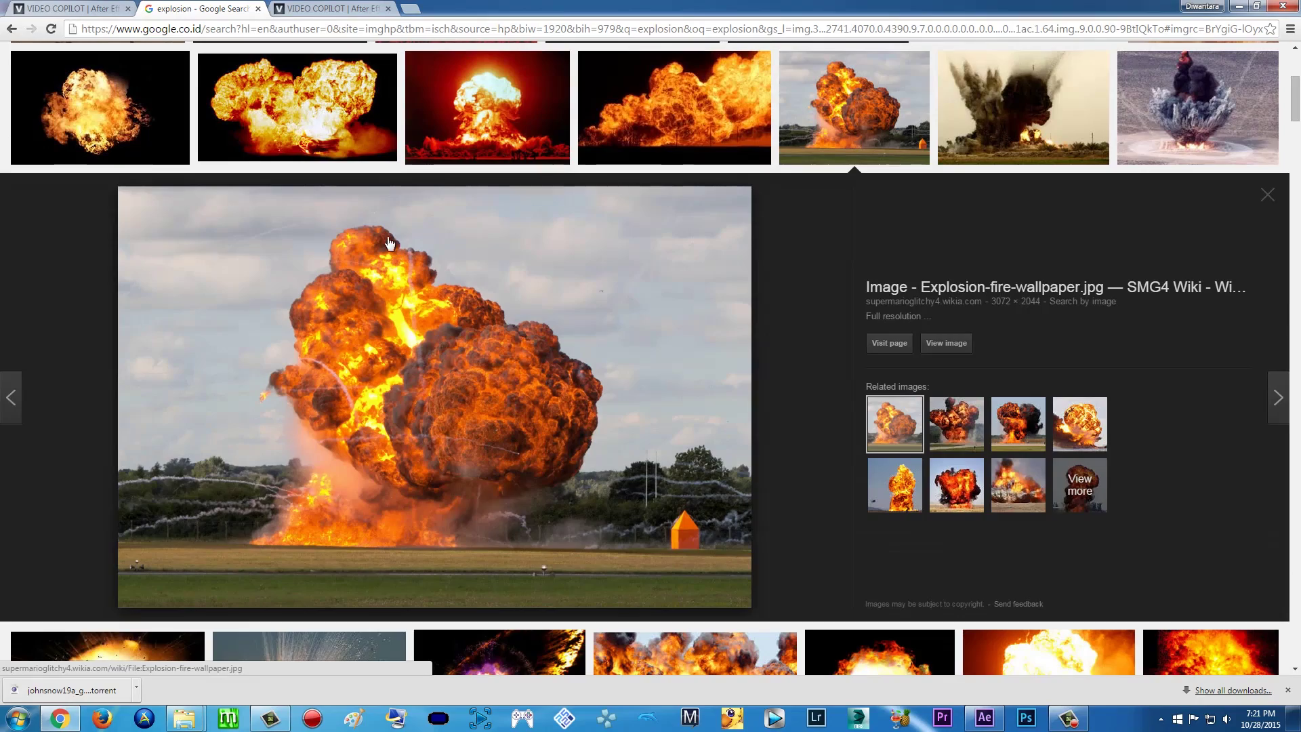
left_click(1268, 195)
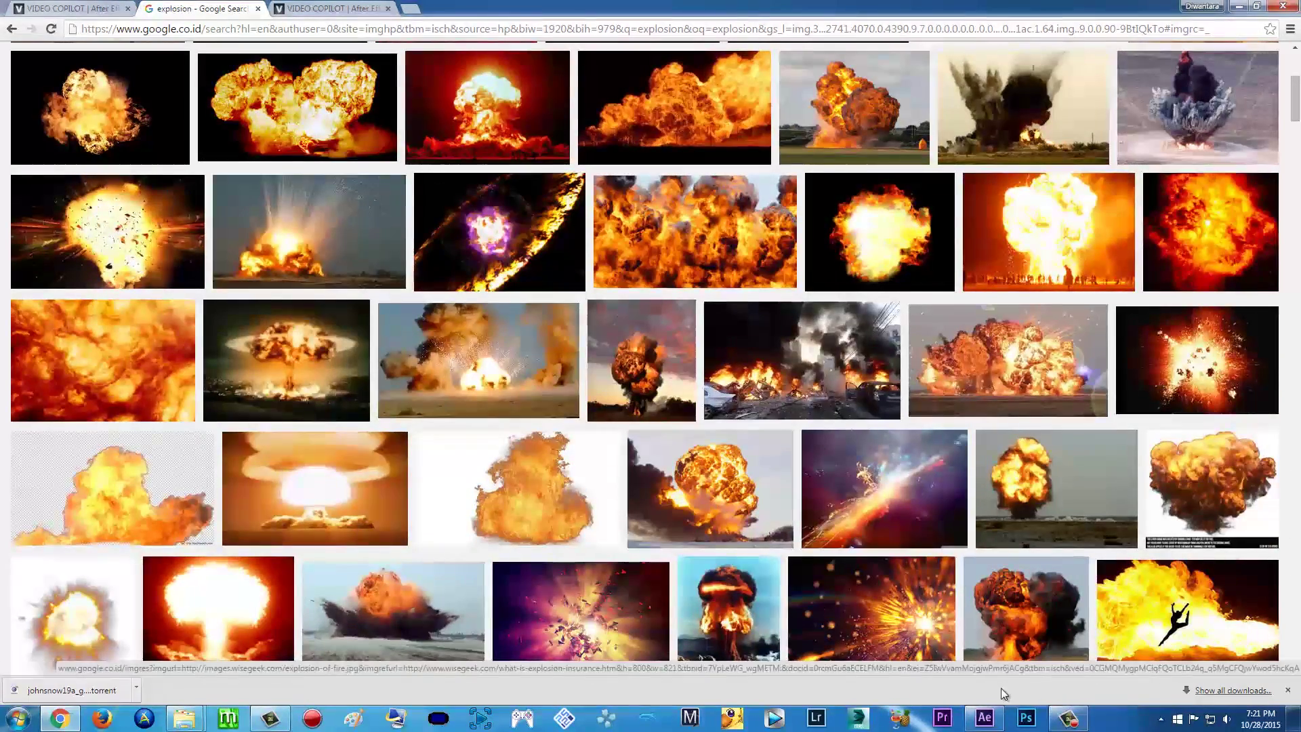
left_click(985, 717)
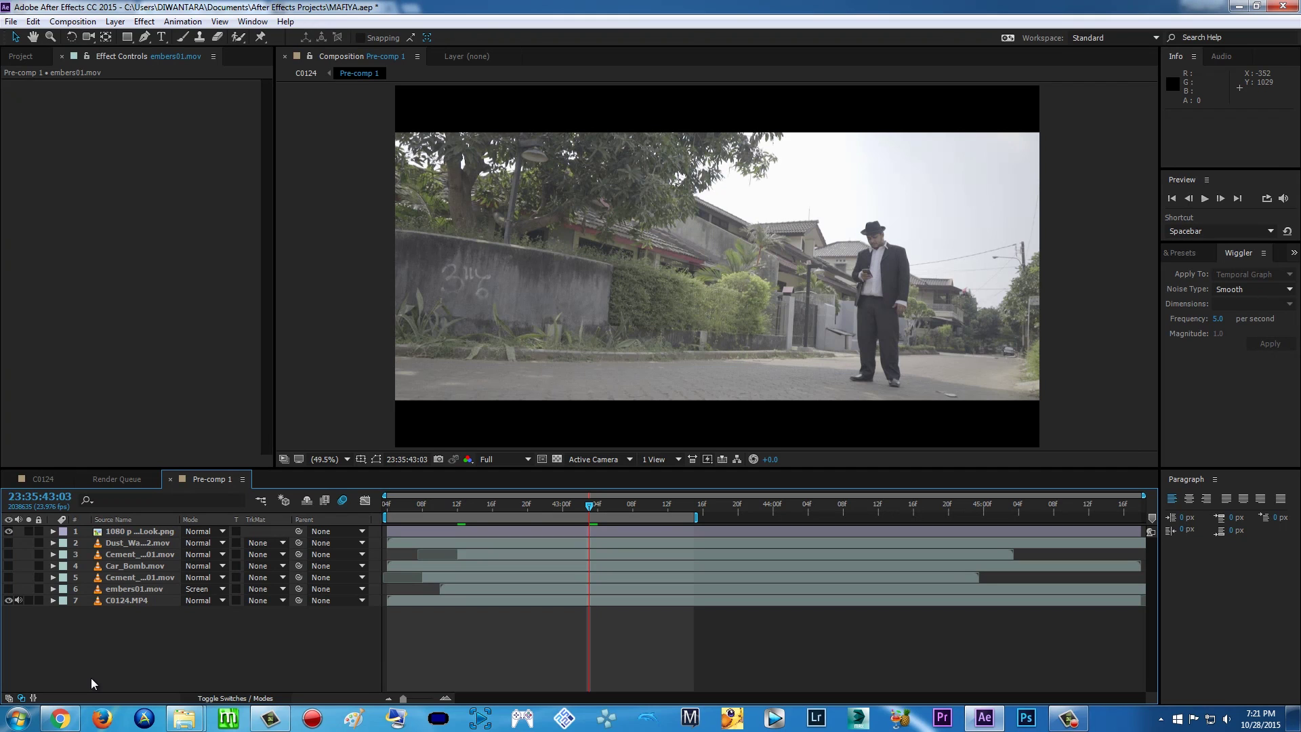
left_click(60, 718)
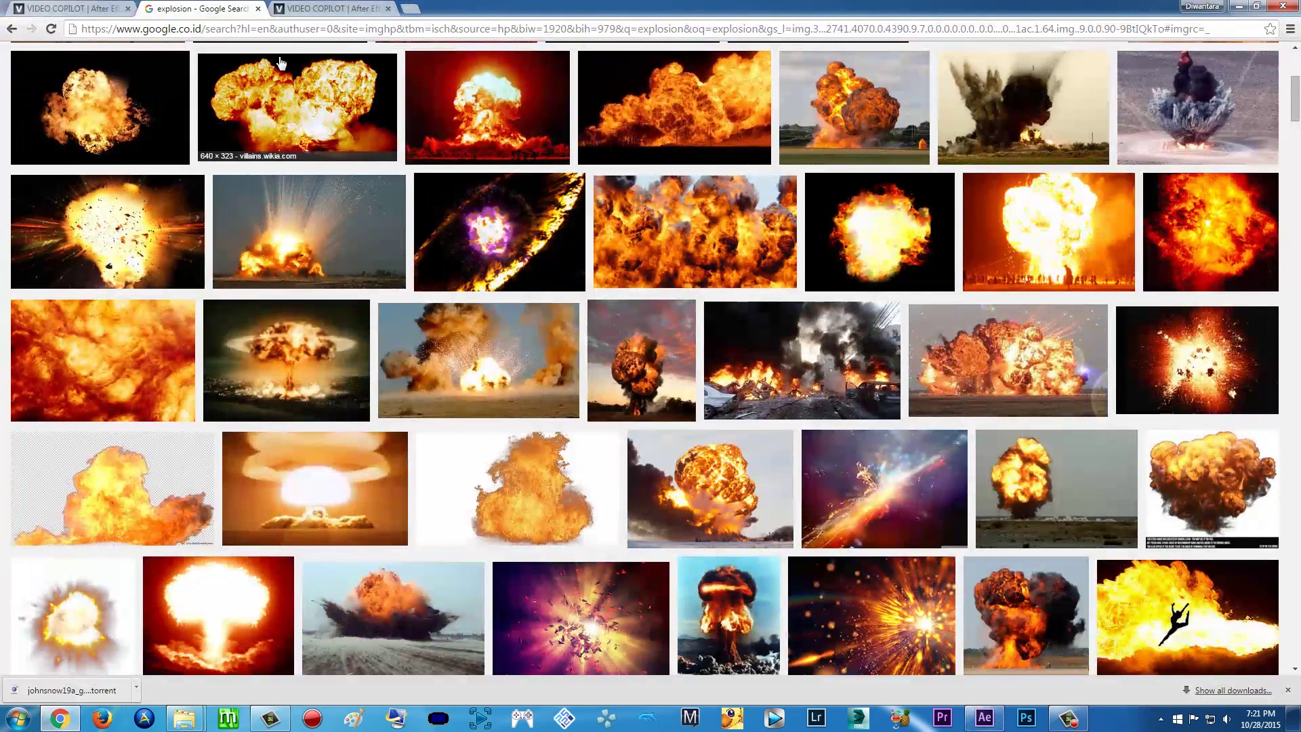
left_click(339, 9)
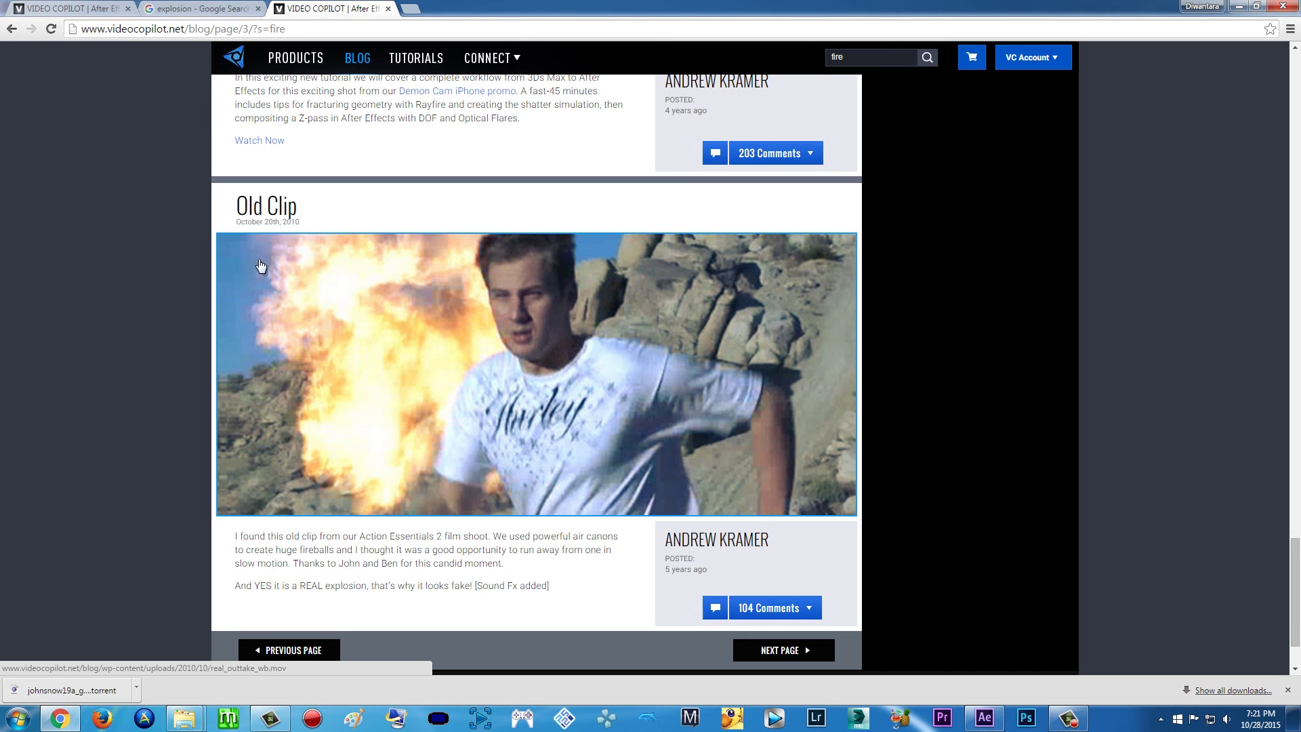
left_click(985, 718)
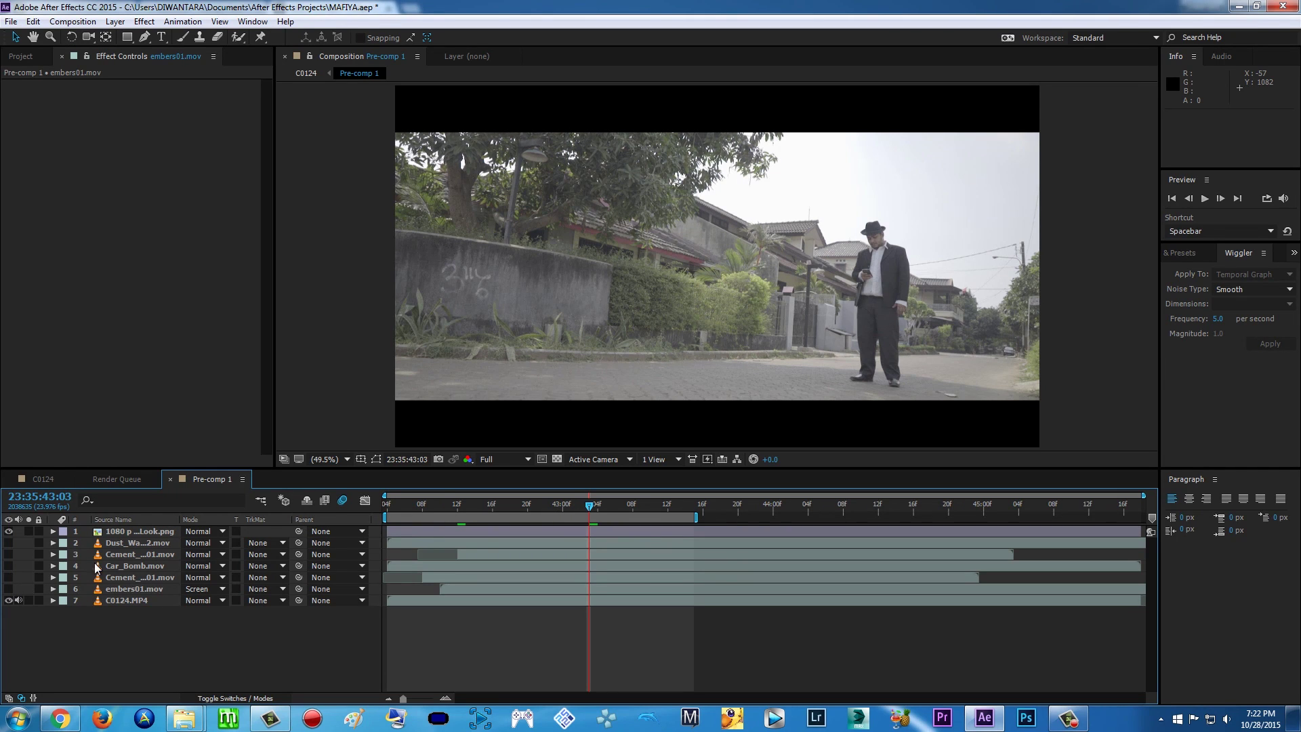
Step: Show and select the Cement_Collapse_01 layer, then bring up the ACTION ESSENTIALS 2 folder
left_click(8, 578)
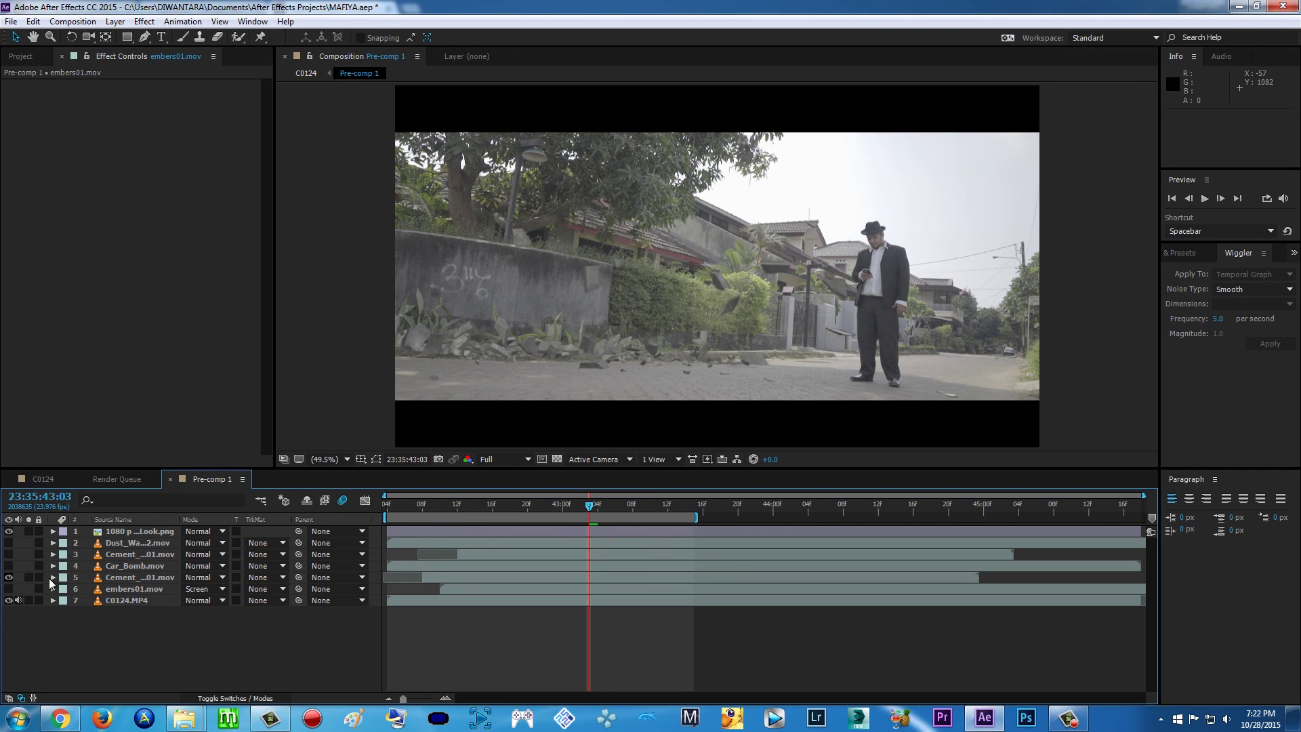
left_click(151, 580)
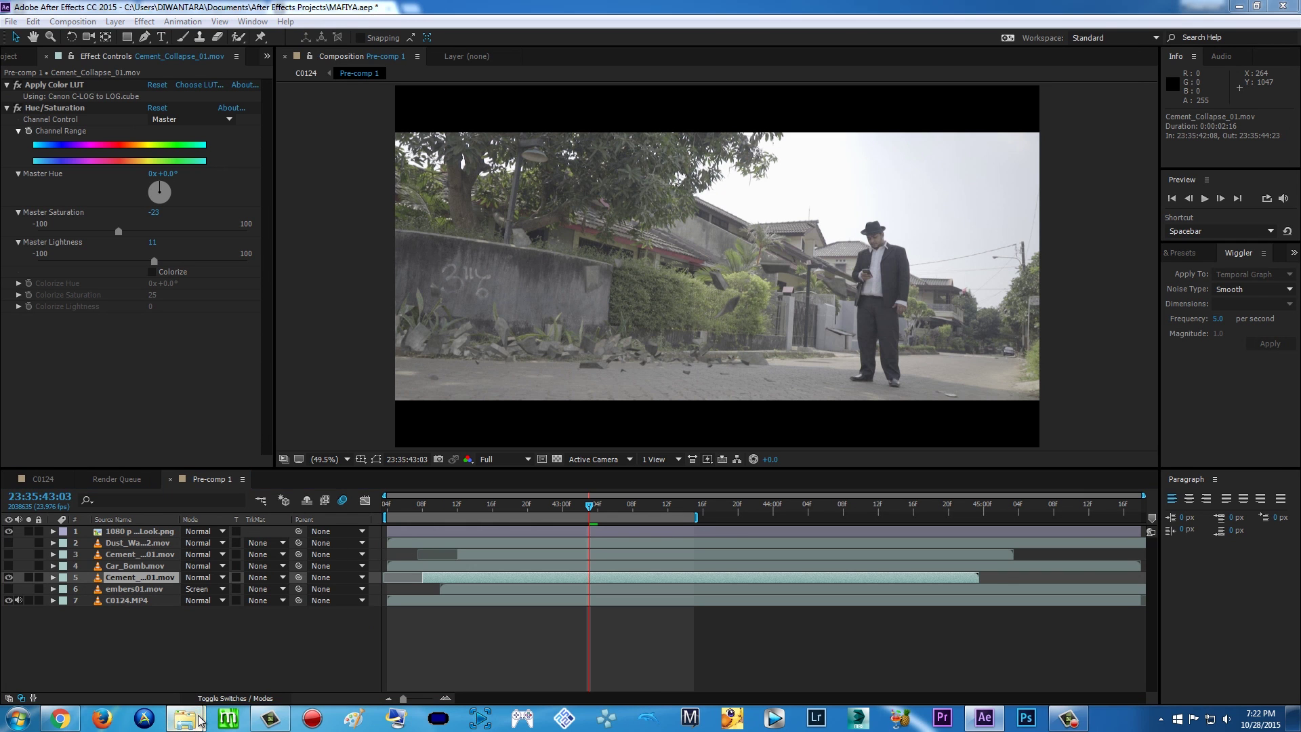
mouse_move(200, 722)
left_click(263, 652)
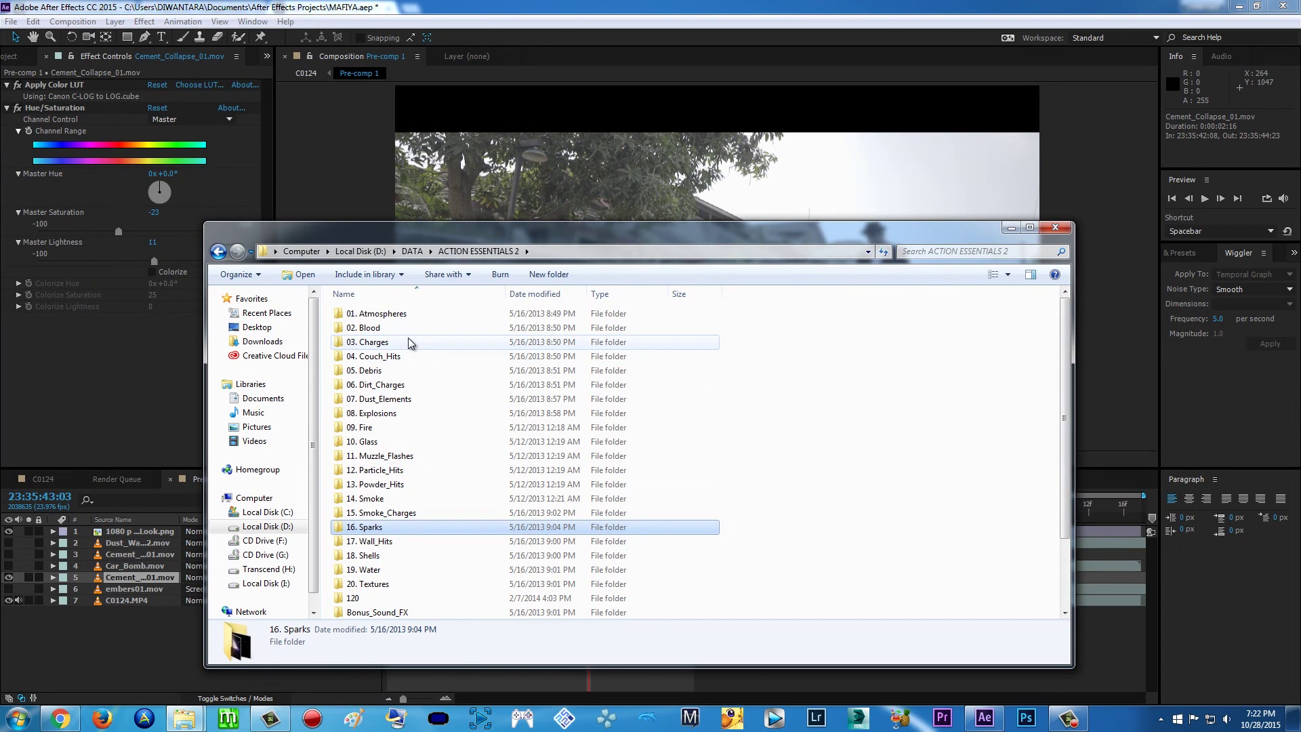
Step: Inspect the Cement_Collapse_01 clip inside 05. Debris, then minimize the Explorer window
double_click(383, 373)
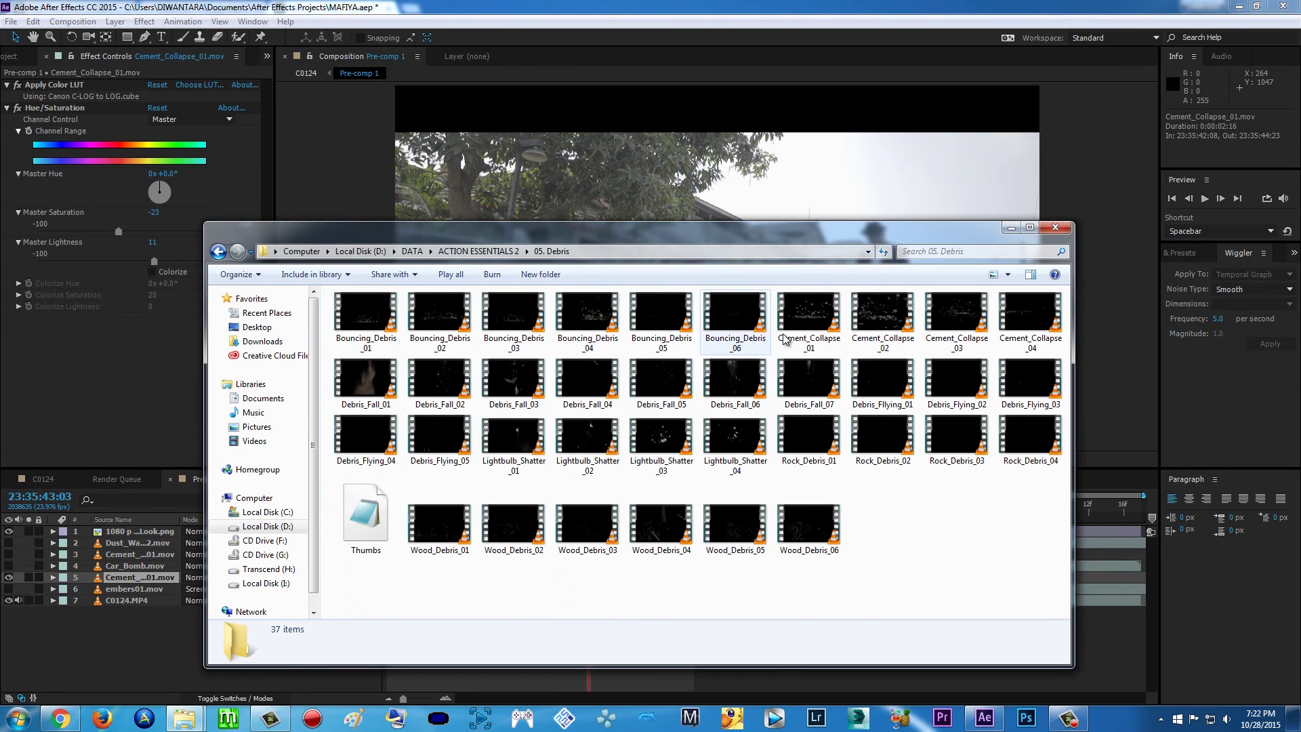
left_click(822, 328)
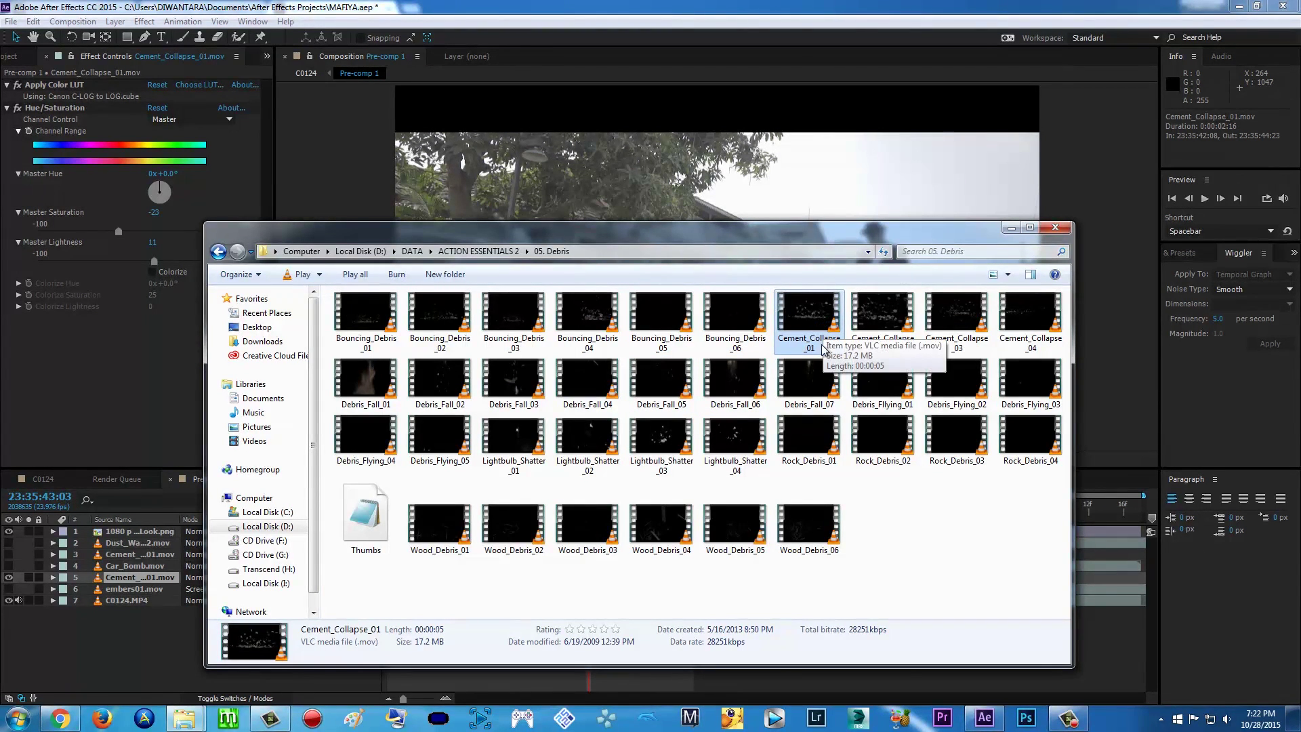
left_click(1009, 229)
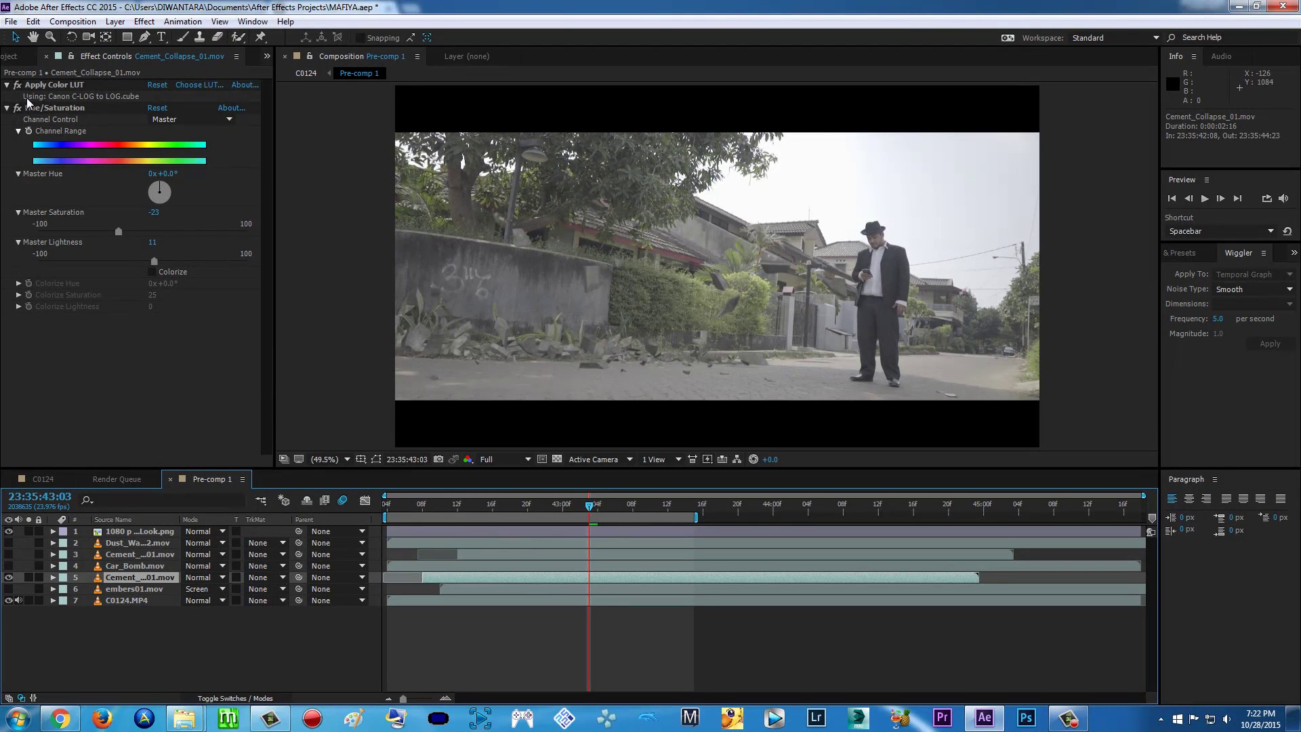
Step: Browse the Color Correction effects for the debris layer without adding anything
left_click(47, 110)
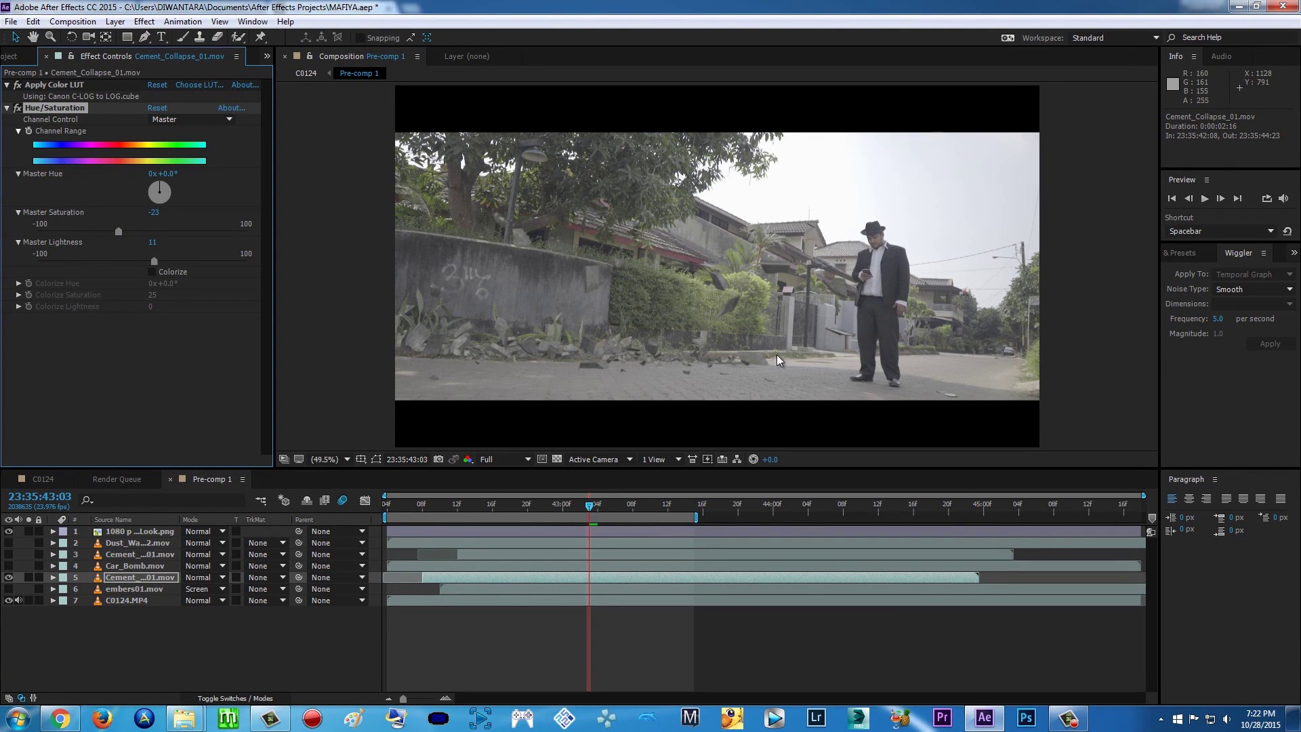
left_click(155, 24)
mouse_move(104, 142)
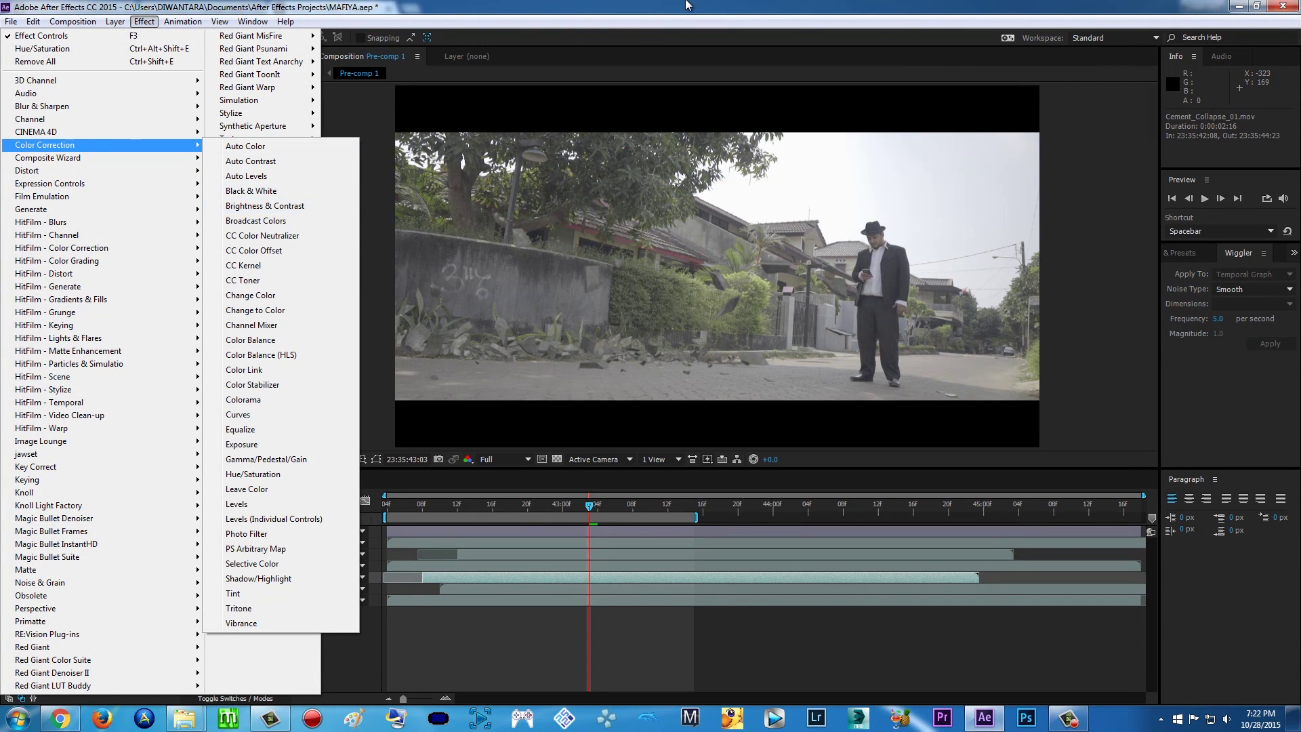
left_click(880, 189)
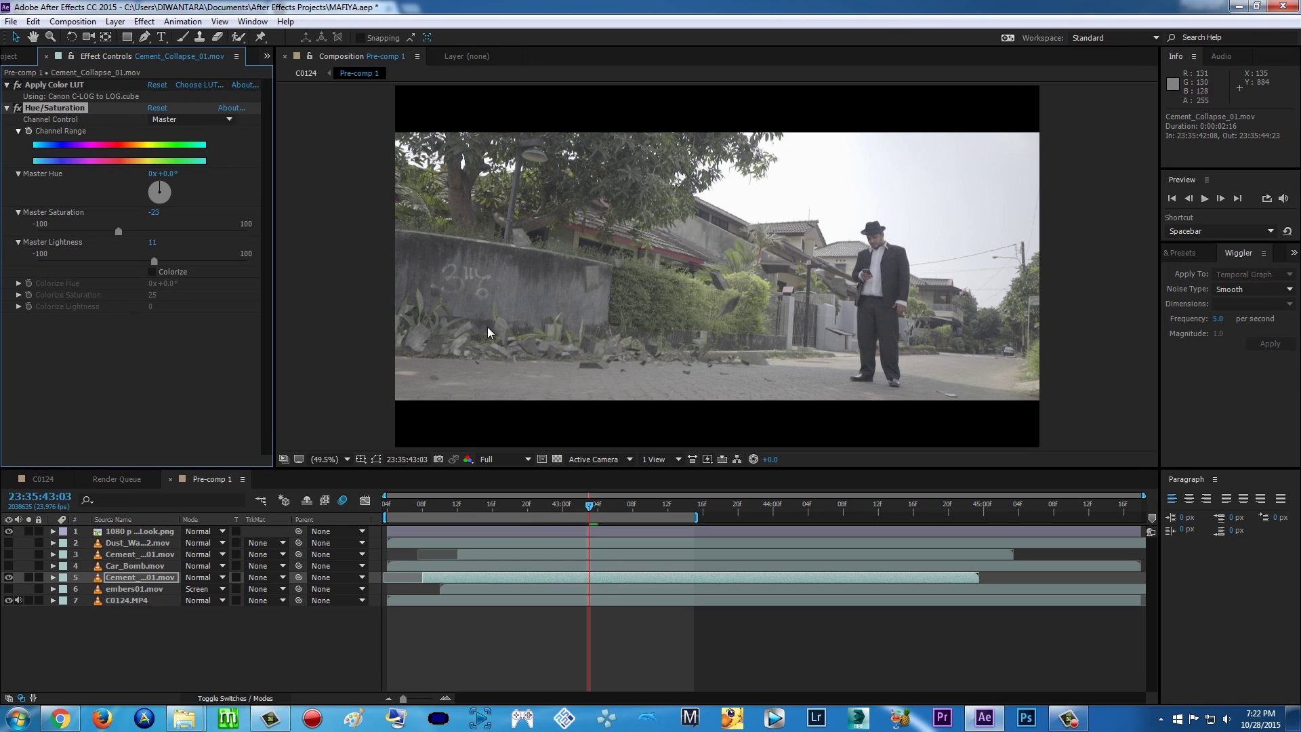
left_click(18, 92)
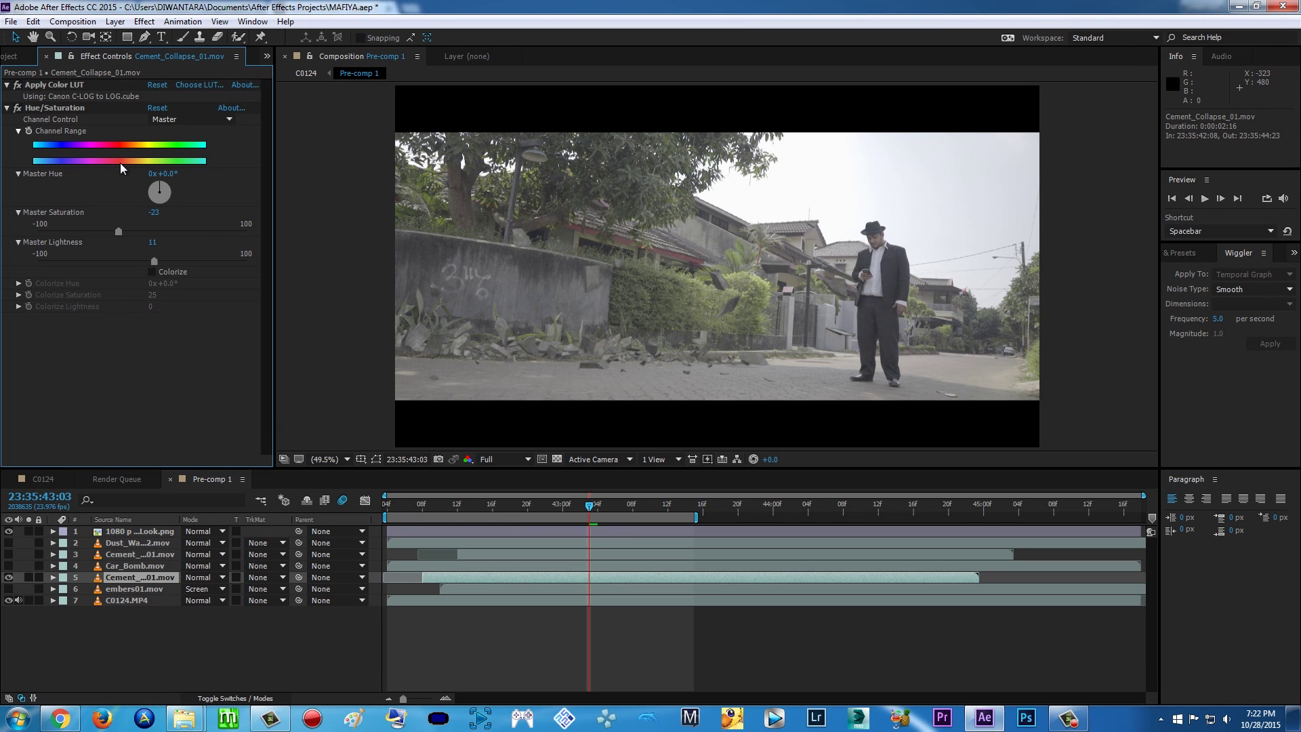
Step: Apply Hue/Saturation to Cement_Collapse_01 with saturation -23 and lightness 11
left_click(67, 106)
left_click(143, 22)
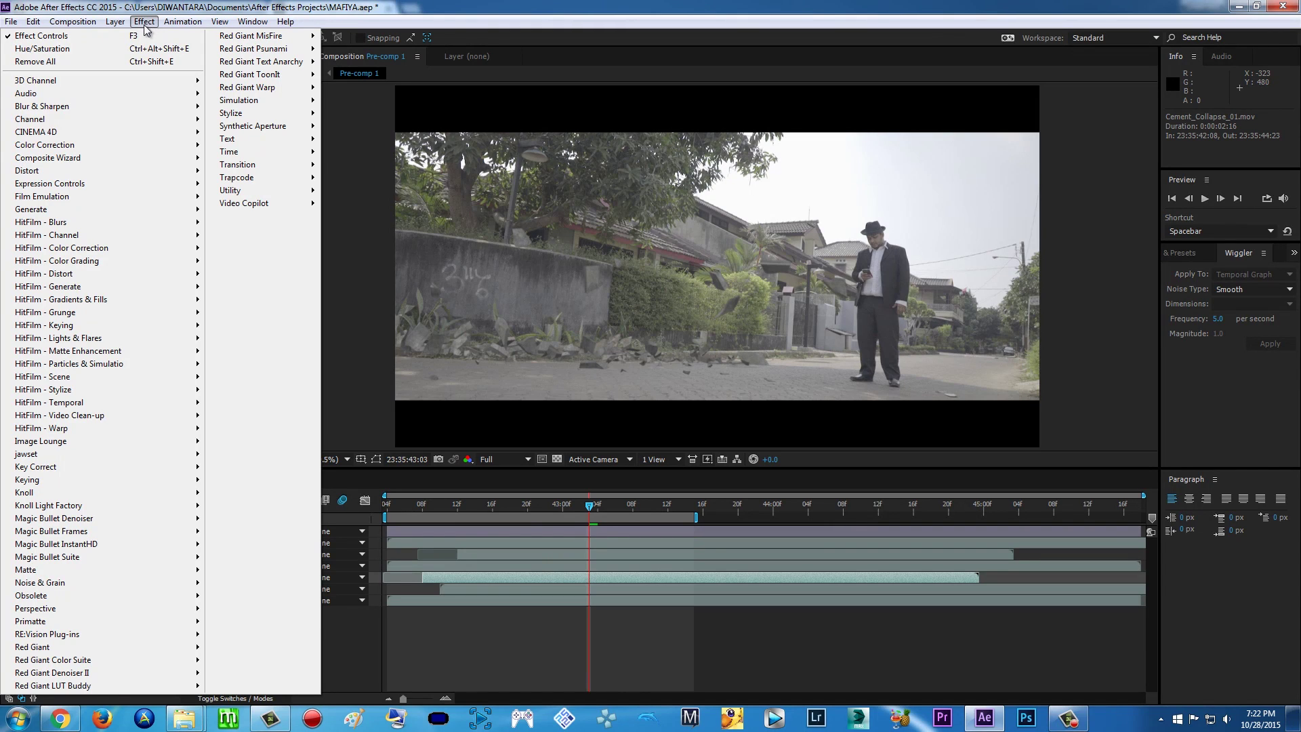
mouse_move(95, 145)
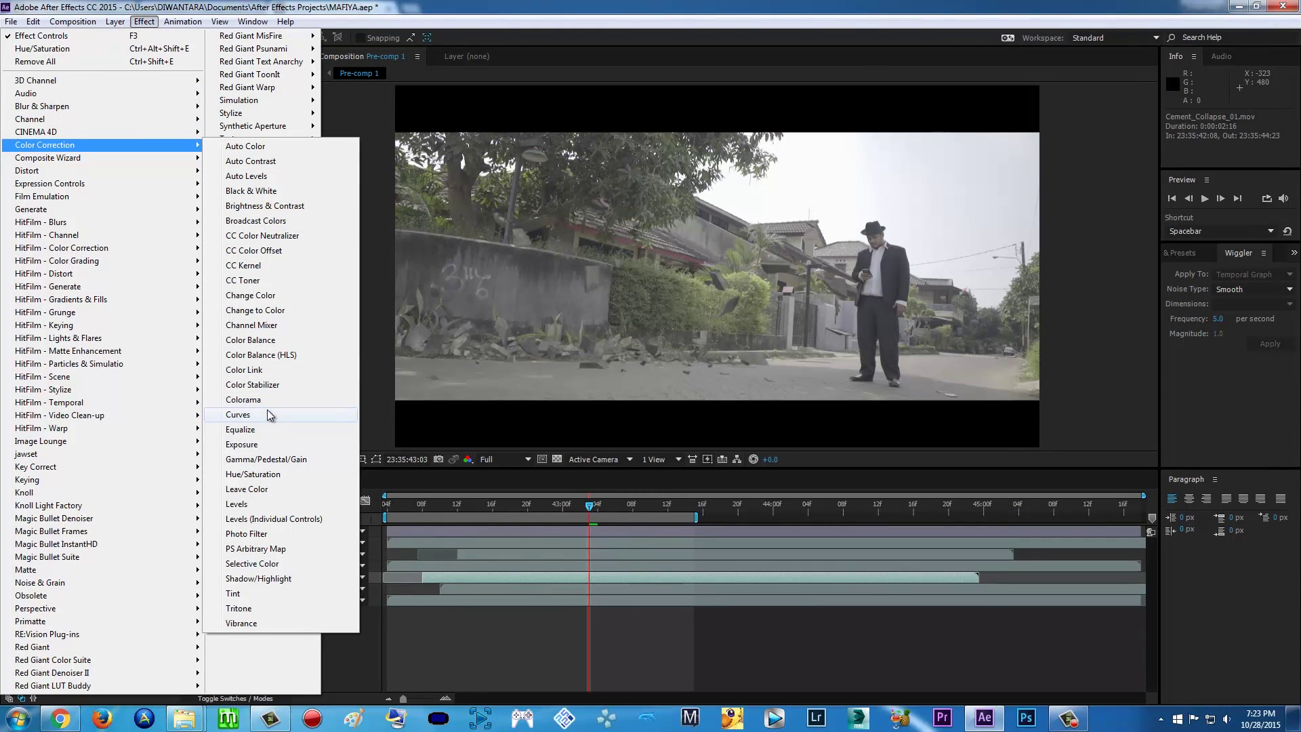
left_click(271, 480)
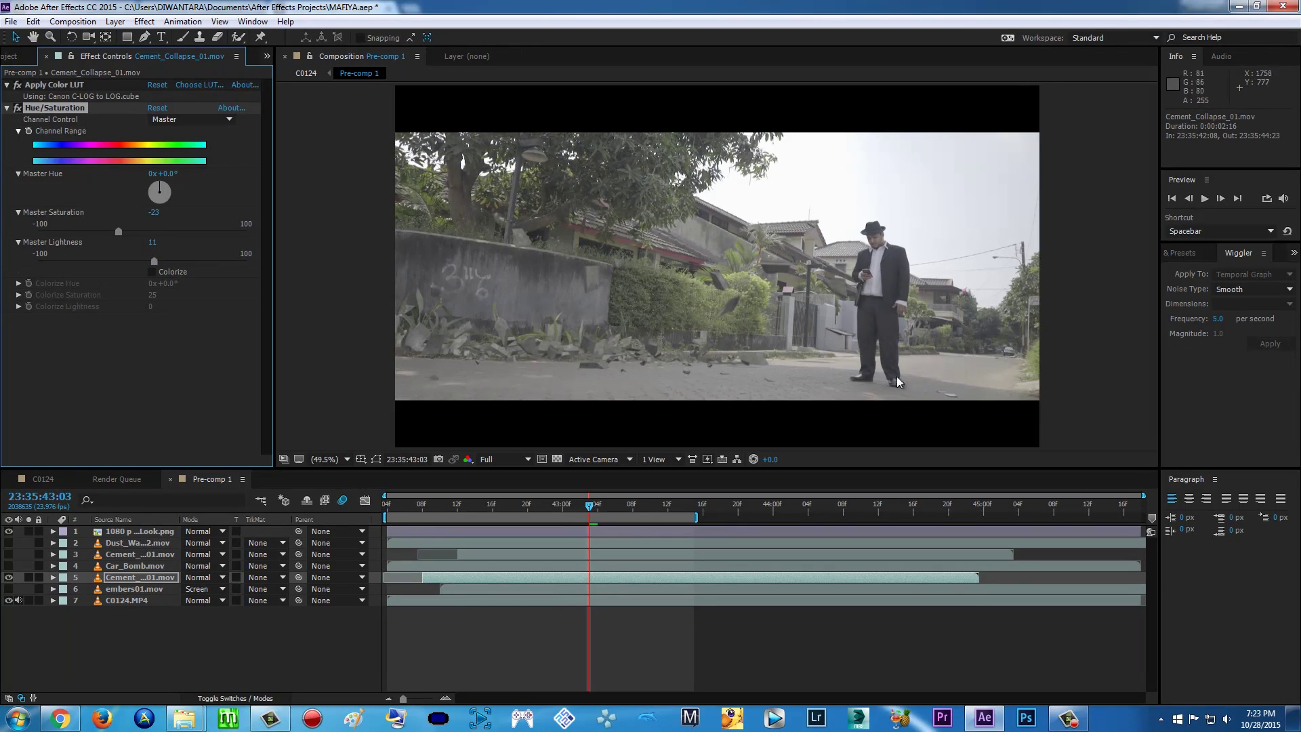
Step: Show the Car_Bomb layer and open the ACTION ESSENTIALS 2 > 08. Explosions folder
left_click(8, 566)
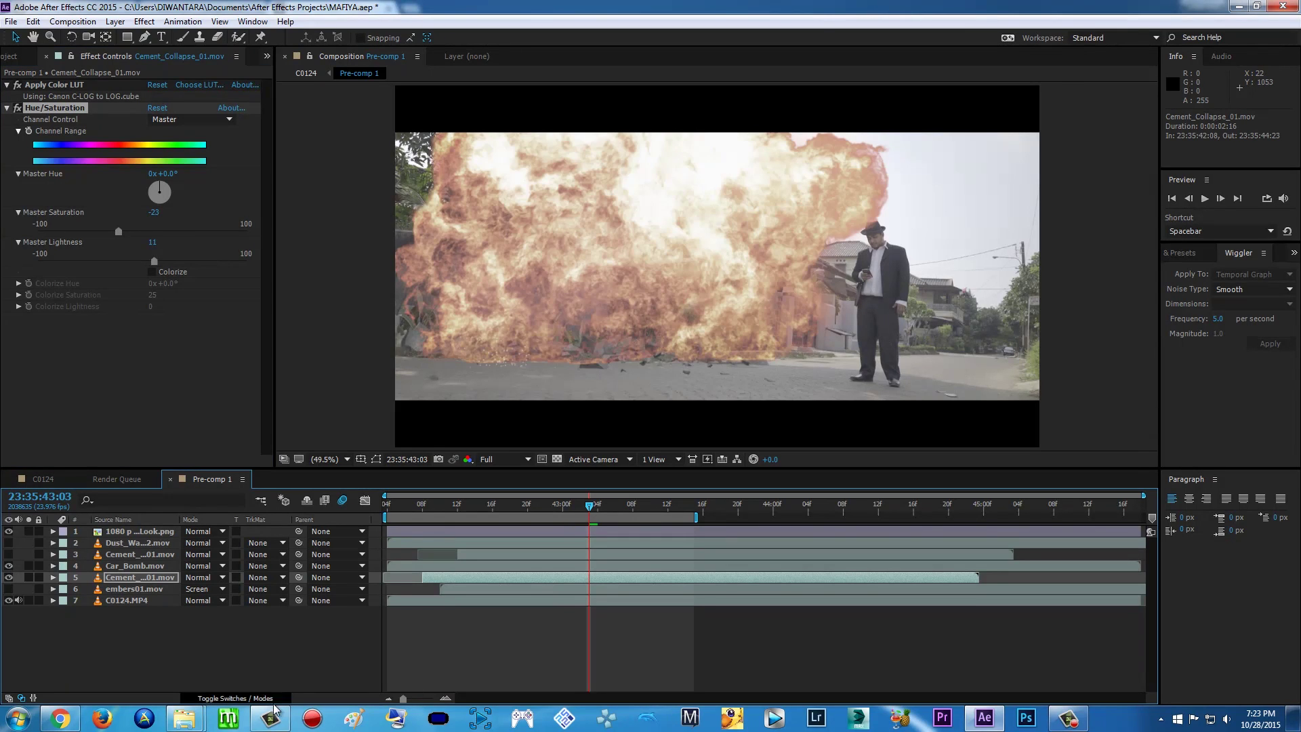
mouse_move(193, 722)
left_click(282, 644)
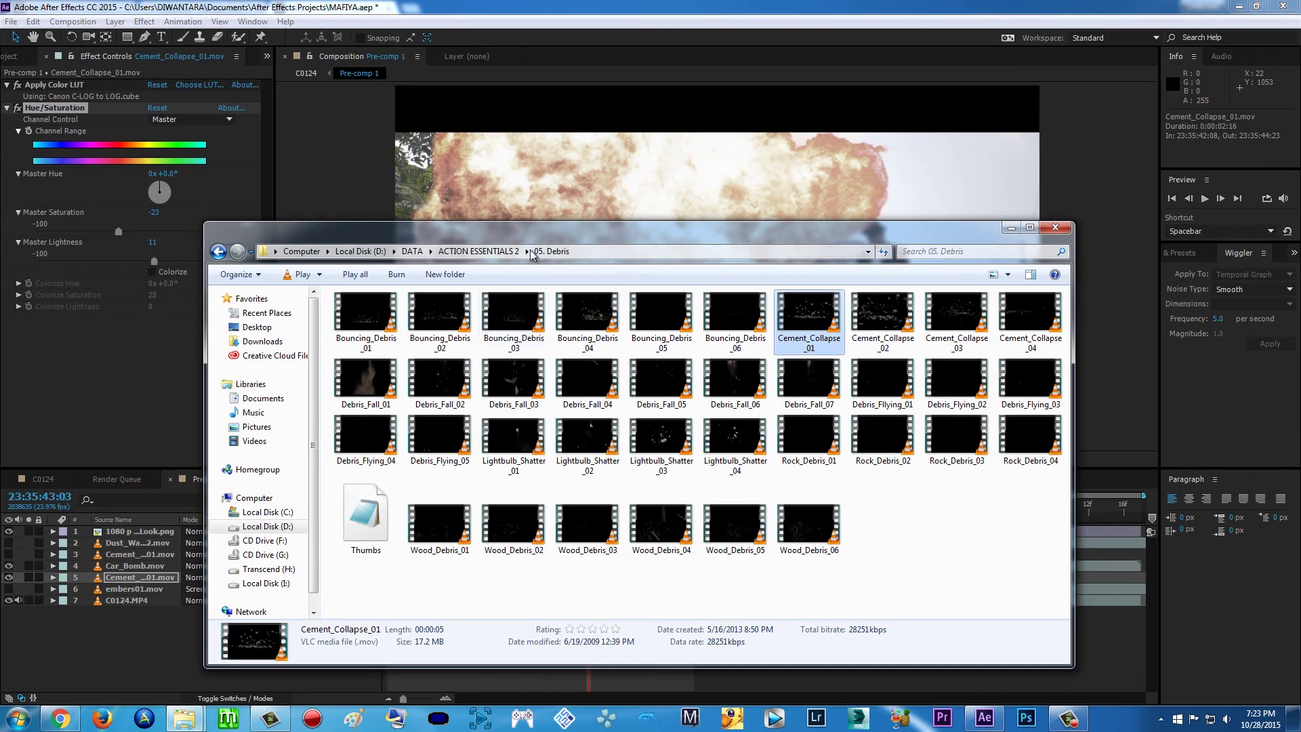
left_click(492, 252)
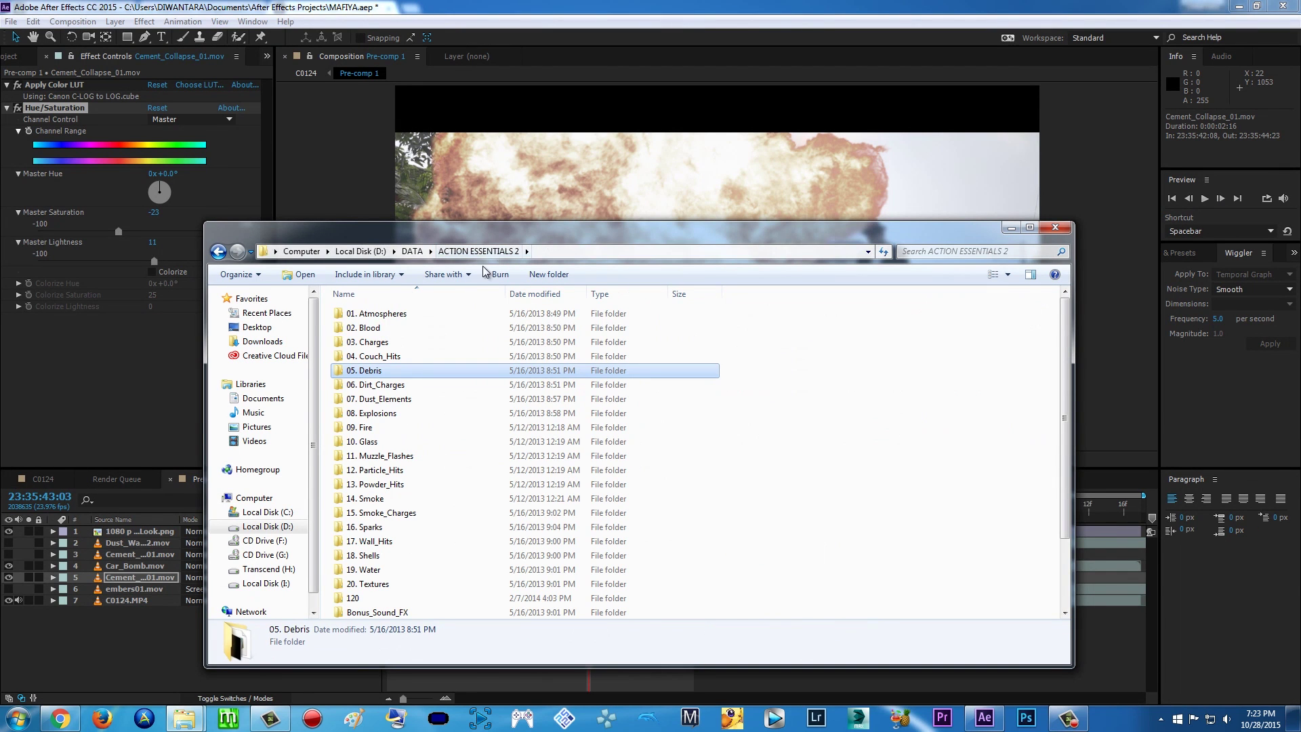
double_click(375, 414)
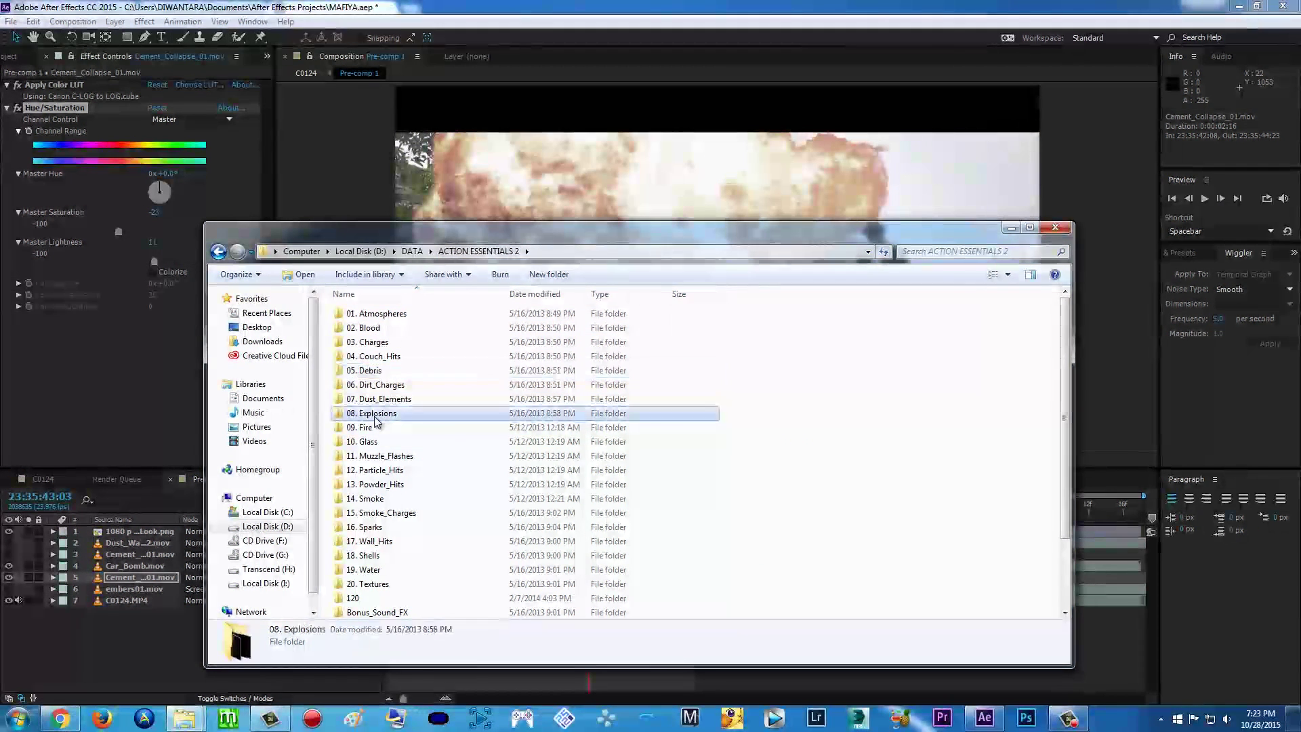
Step: Preview the Car_Bomb clip in VLC, close it, and return to After Effects
double_click(357, 345)
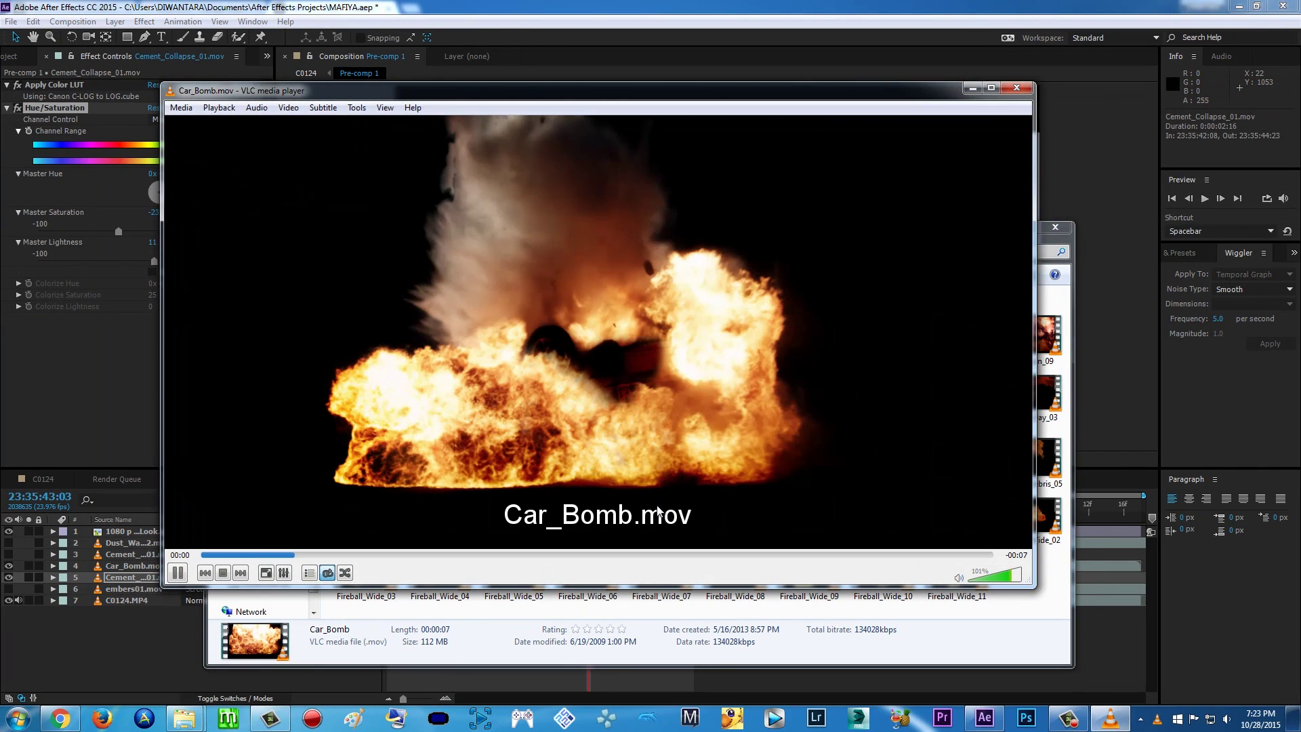
left_click(1017, 87)
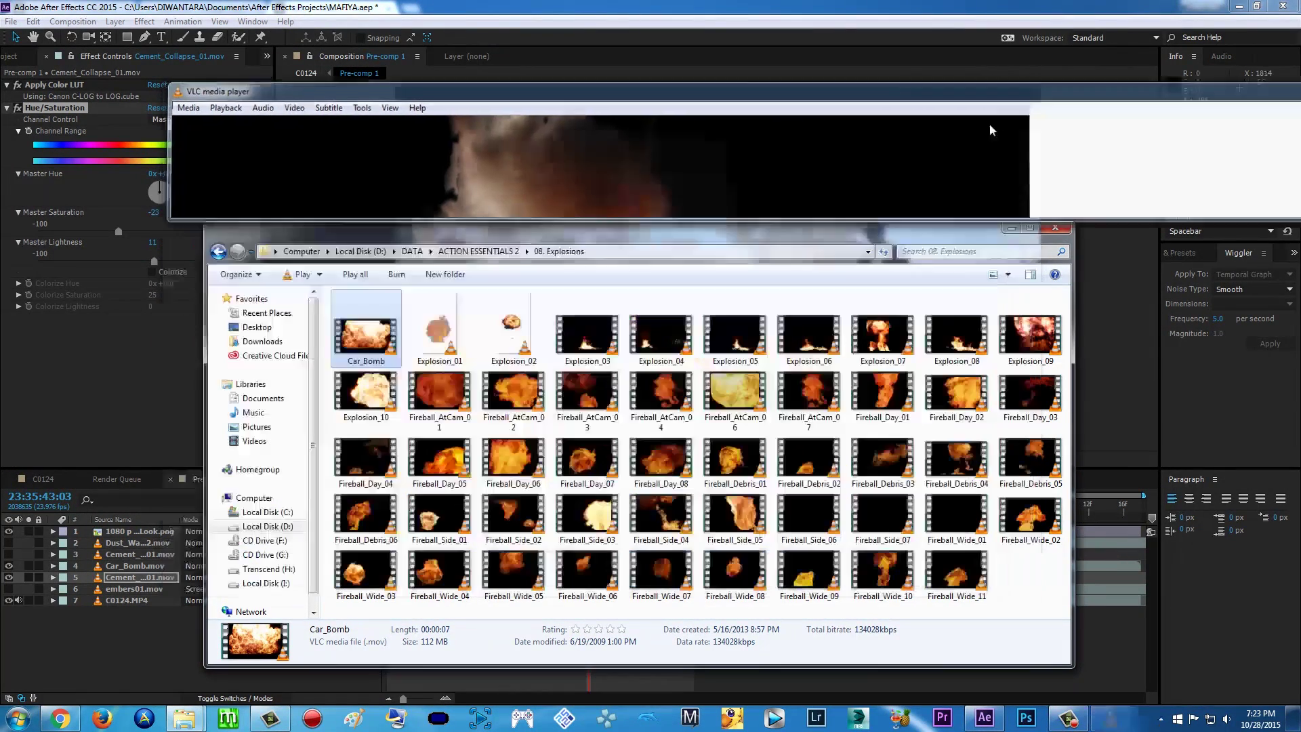
left_click(487, 254)
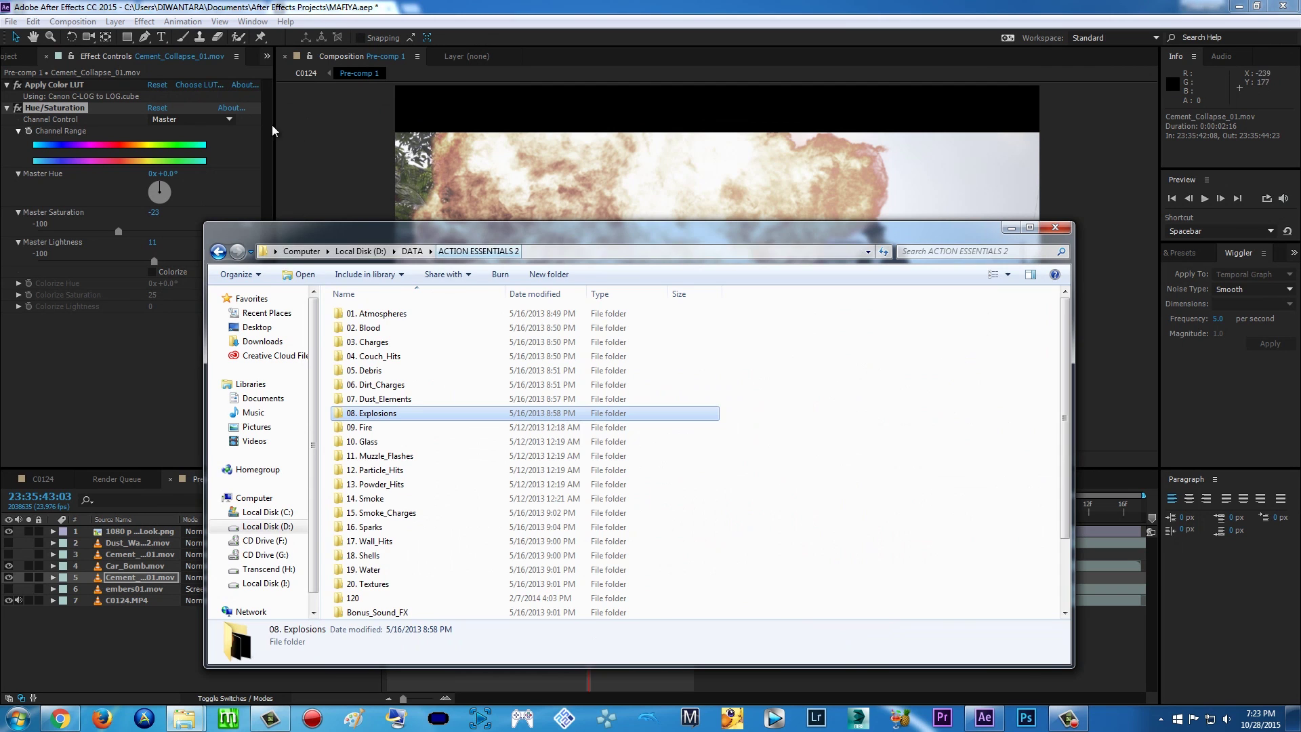
left_click(15, 59)
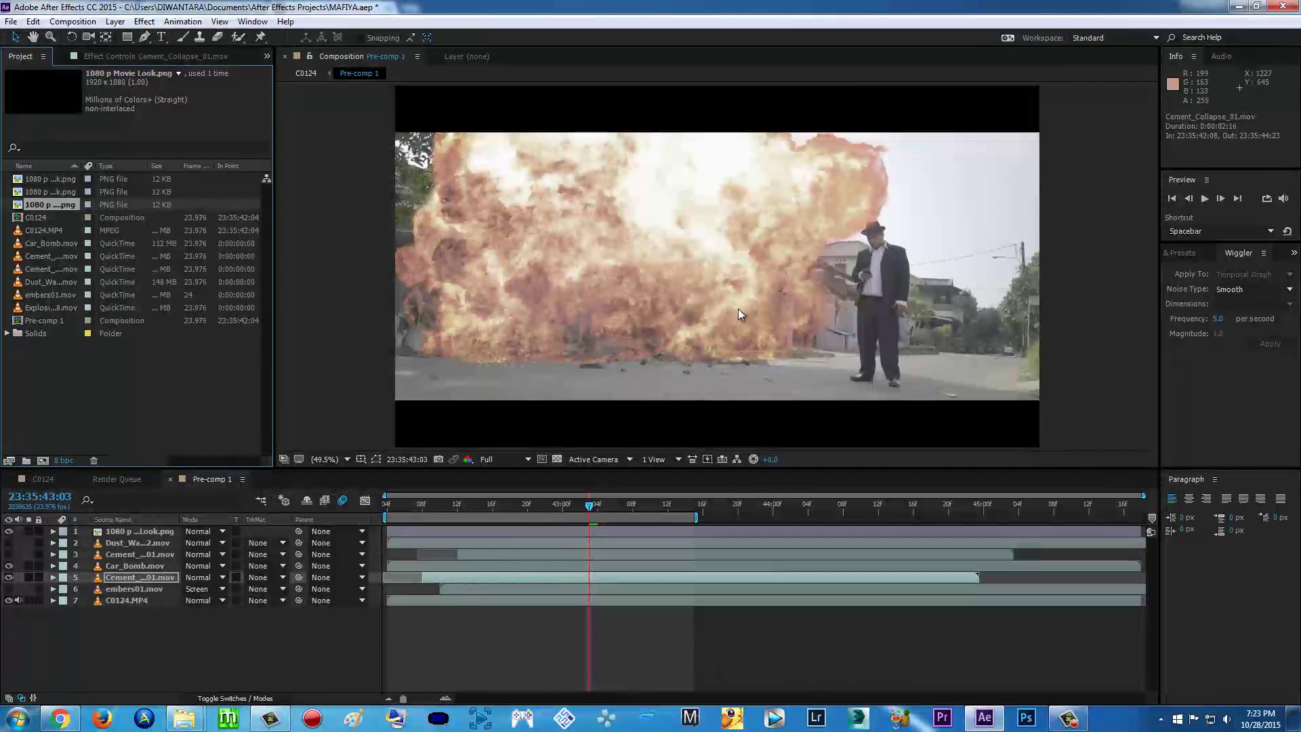
Step: Compare Car_Bomb with its LUT, Color Matcher and Hue/Saturation effects switched off and back on
left_click(8, 566)
left_click(8, 566)
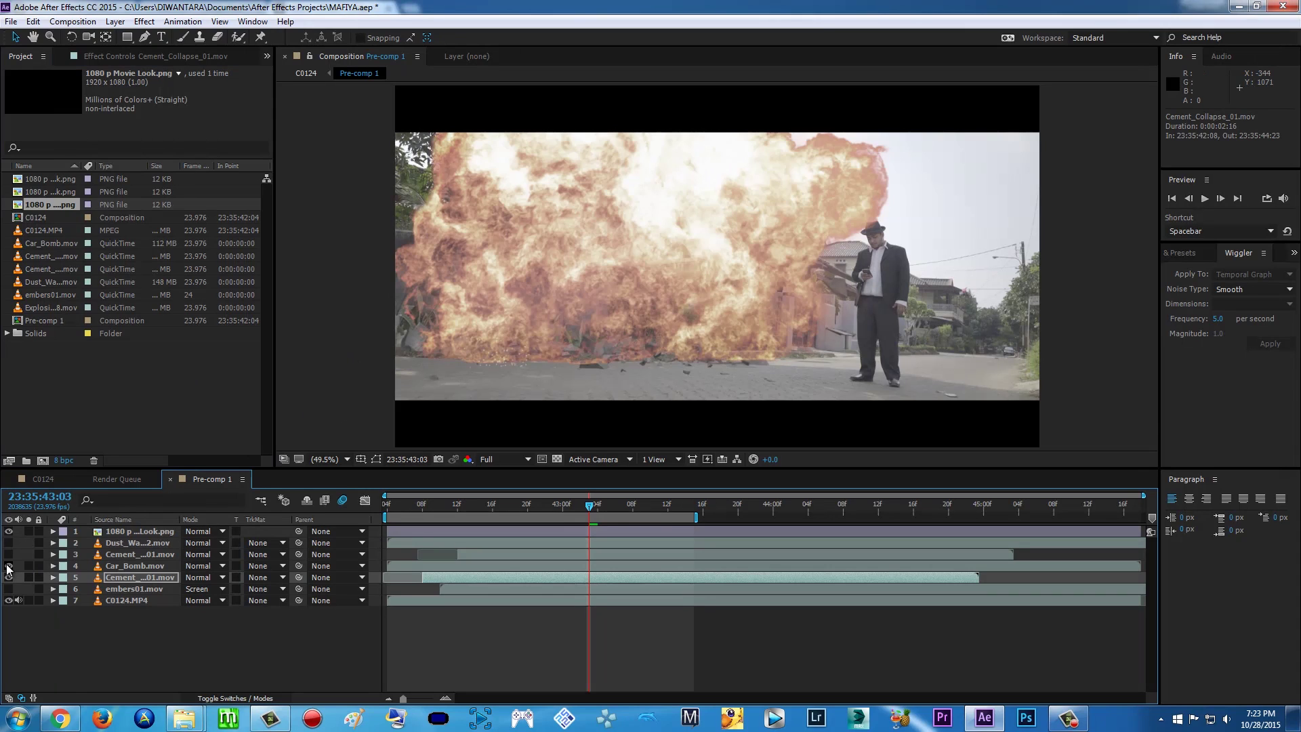
left_click(119, 566)
left_click(121, 58)
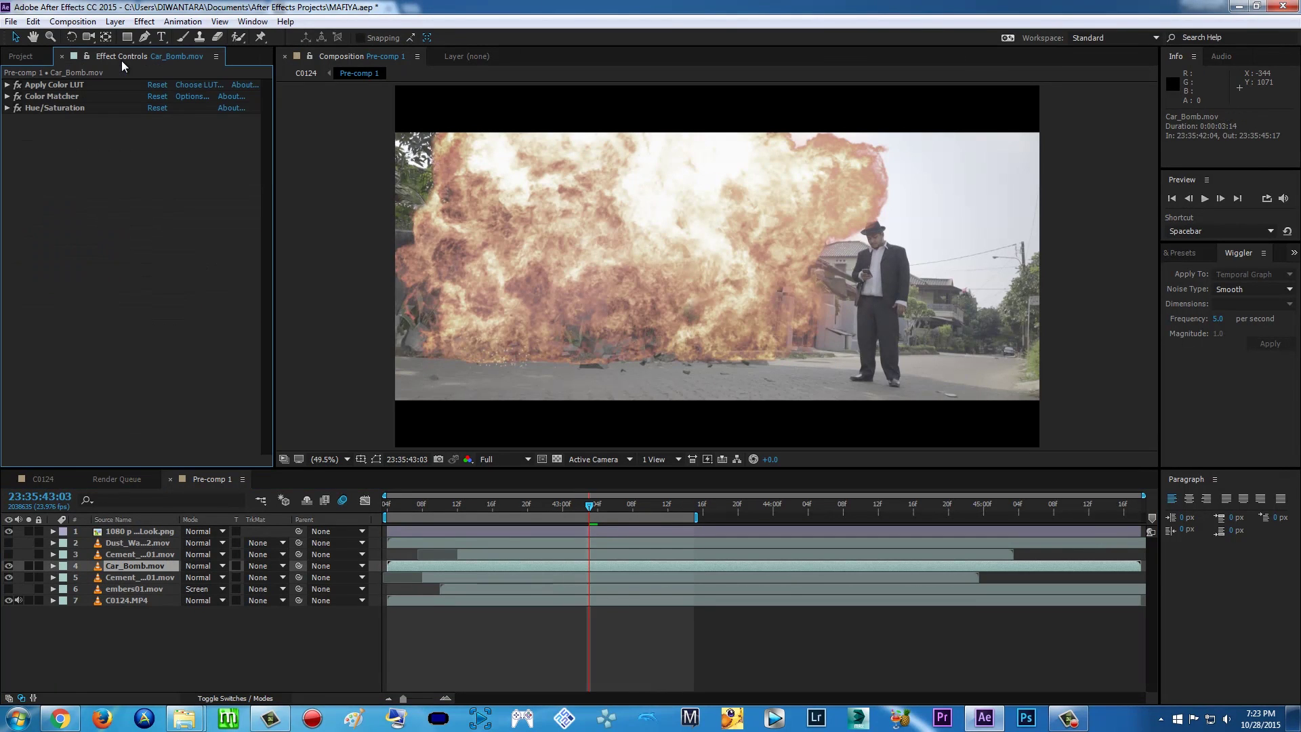
left_click_drag(16, 85, 17, 98)
left_click(18, 108)
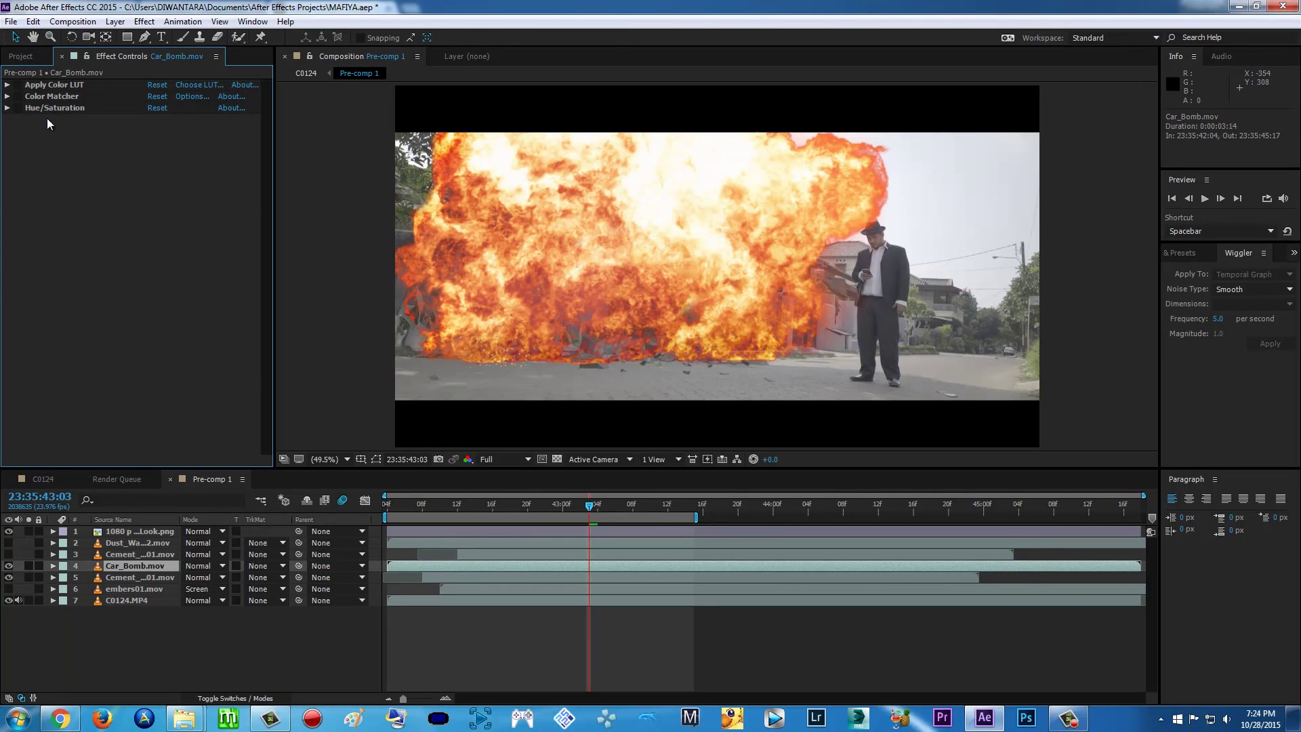
left_click(17, 84)
left_click(17, 96)
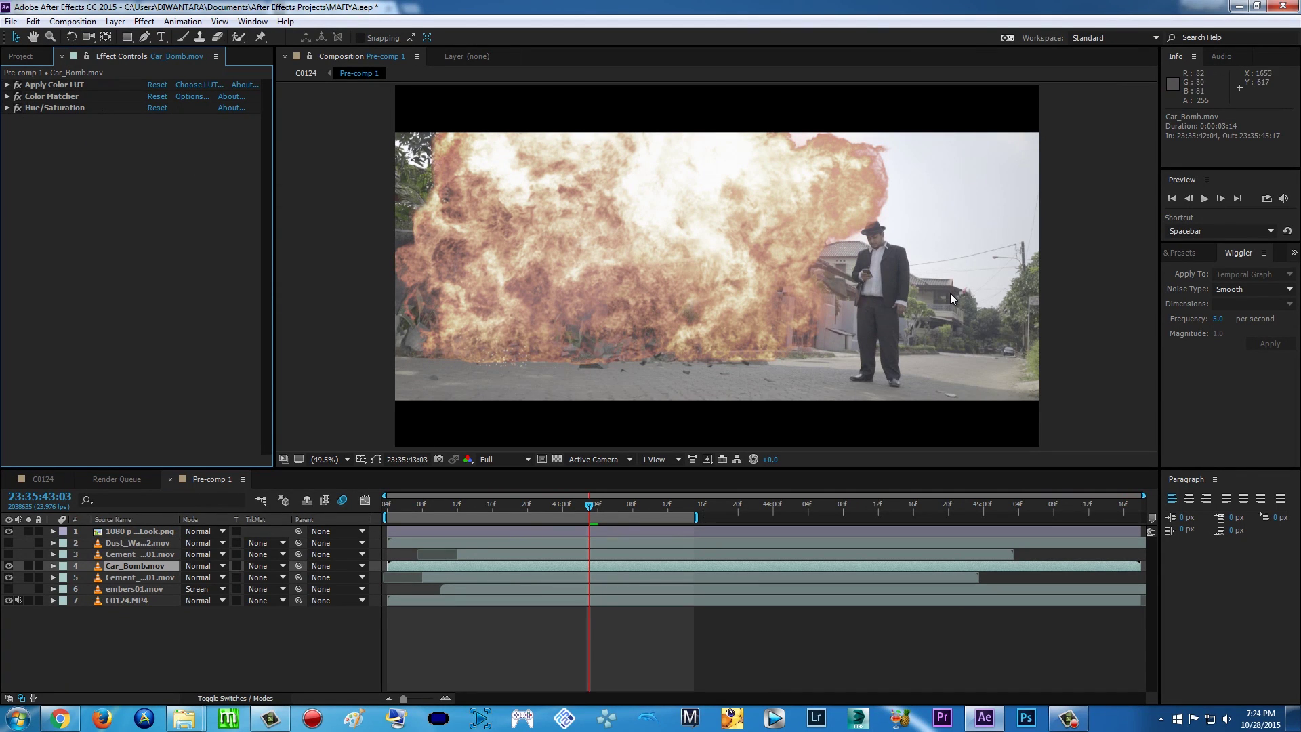
left_click(6, 108)
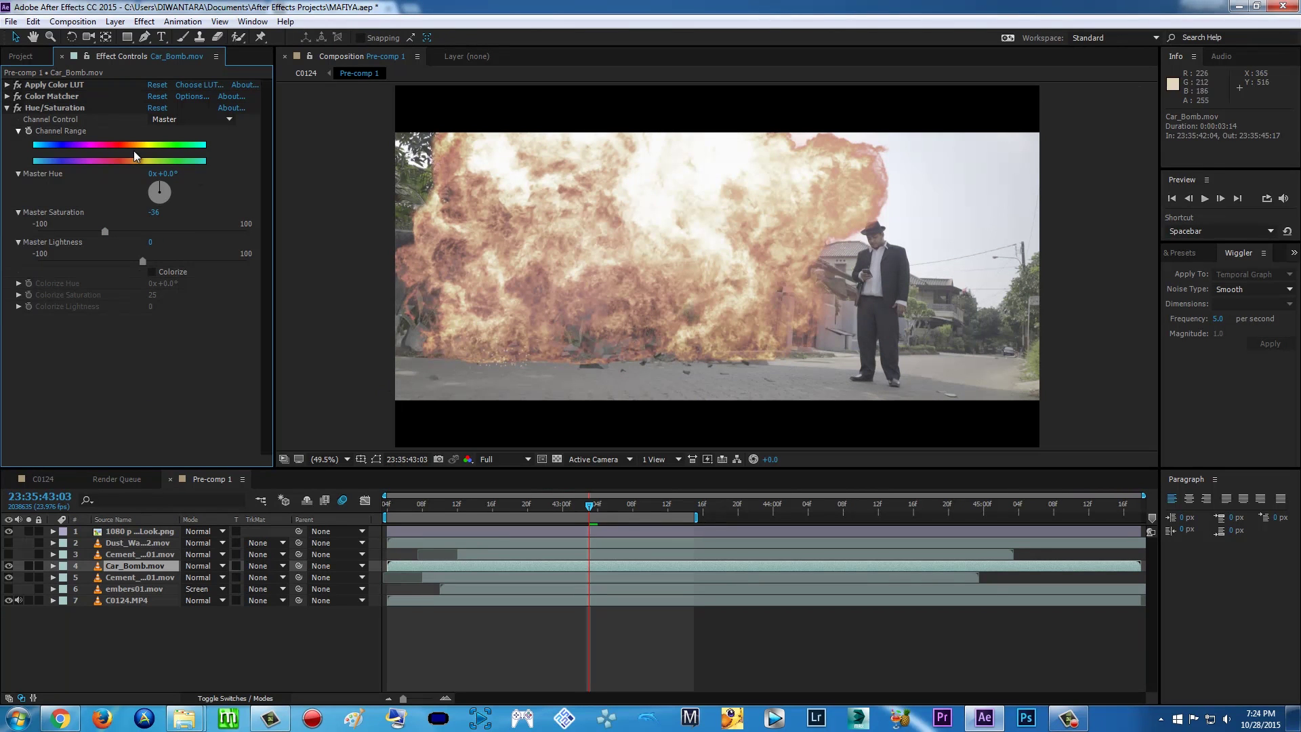
Step: Try Brightness & Contrast at -8/-7 on the explosion, delete it, and show the flying debris
left_click(145, 26)
mouse_move(145, 142)
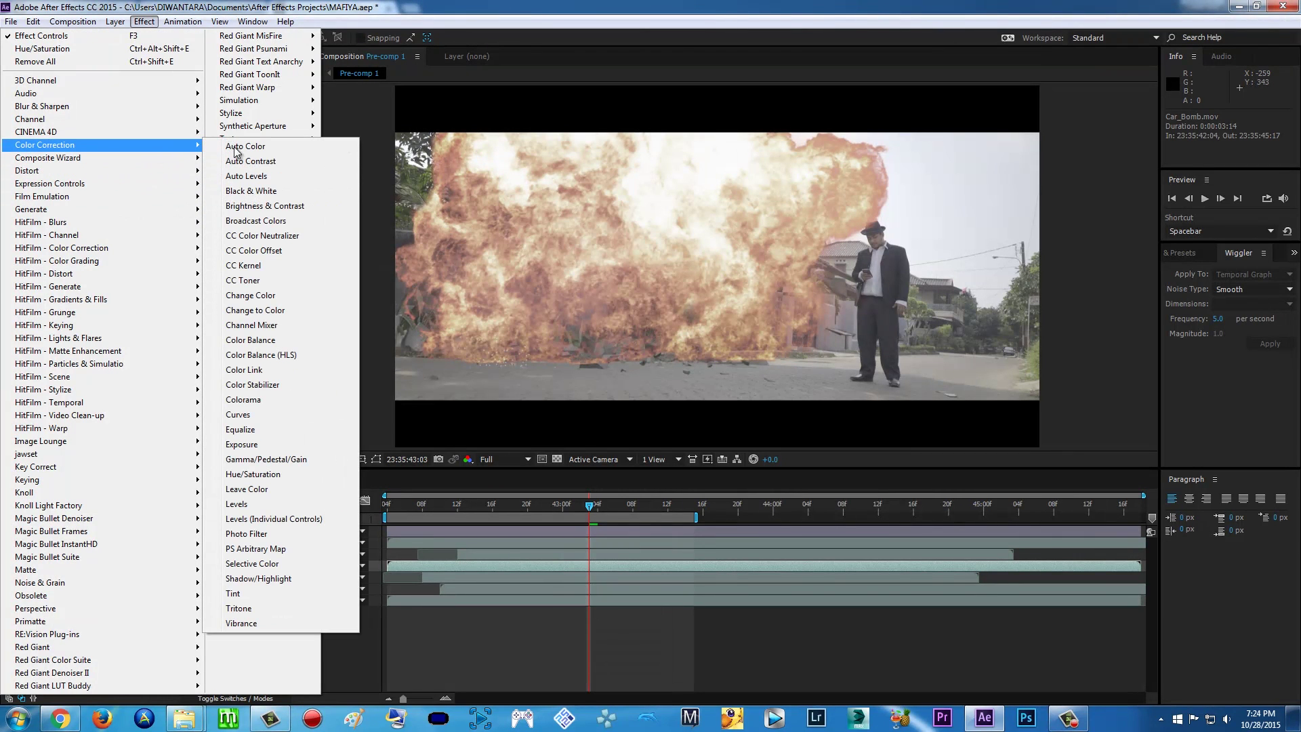
left_click(289, 204)
left_click_drag(151, 330, 142, 325)
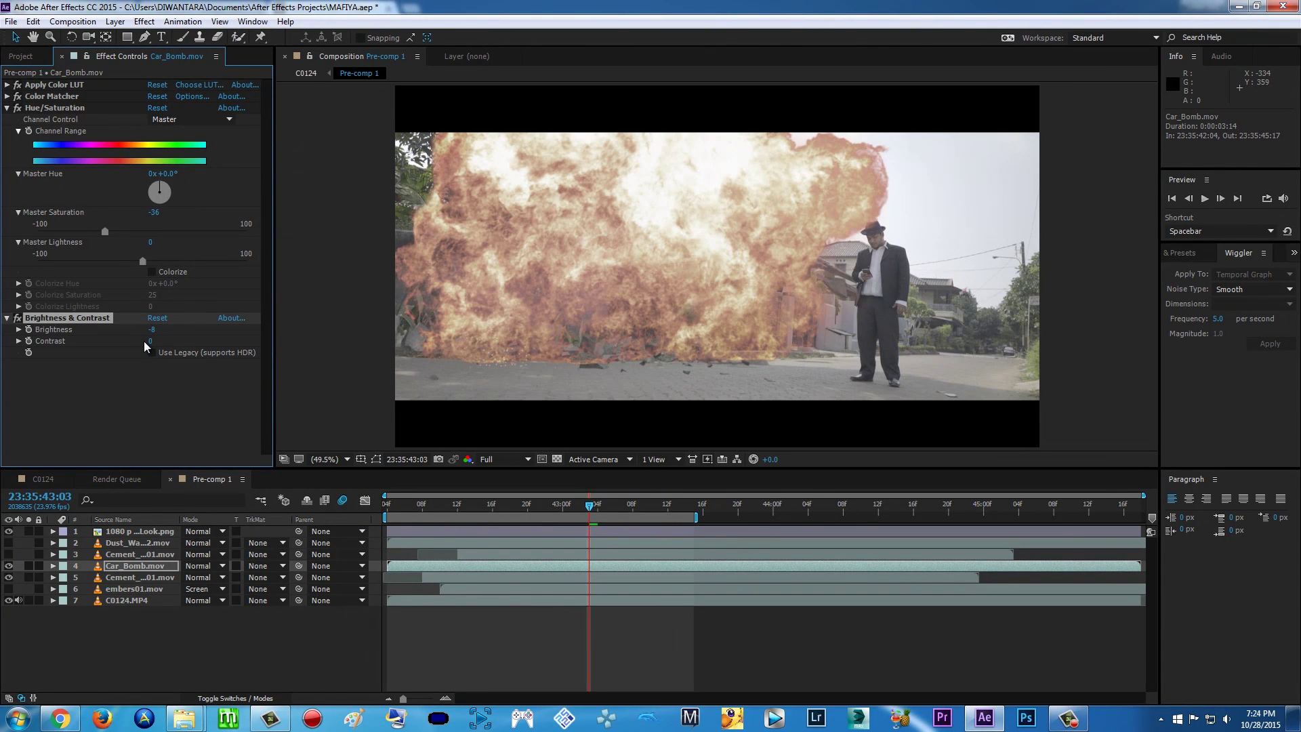
left_click_drag(150, 341, 144, 341)
key("Delete")
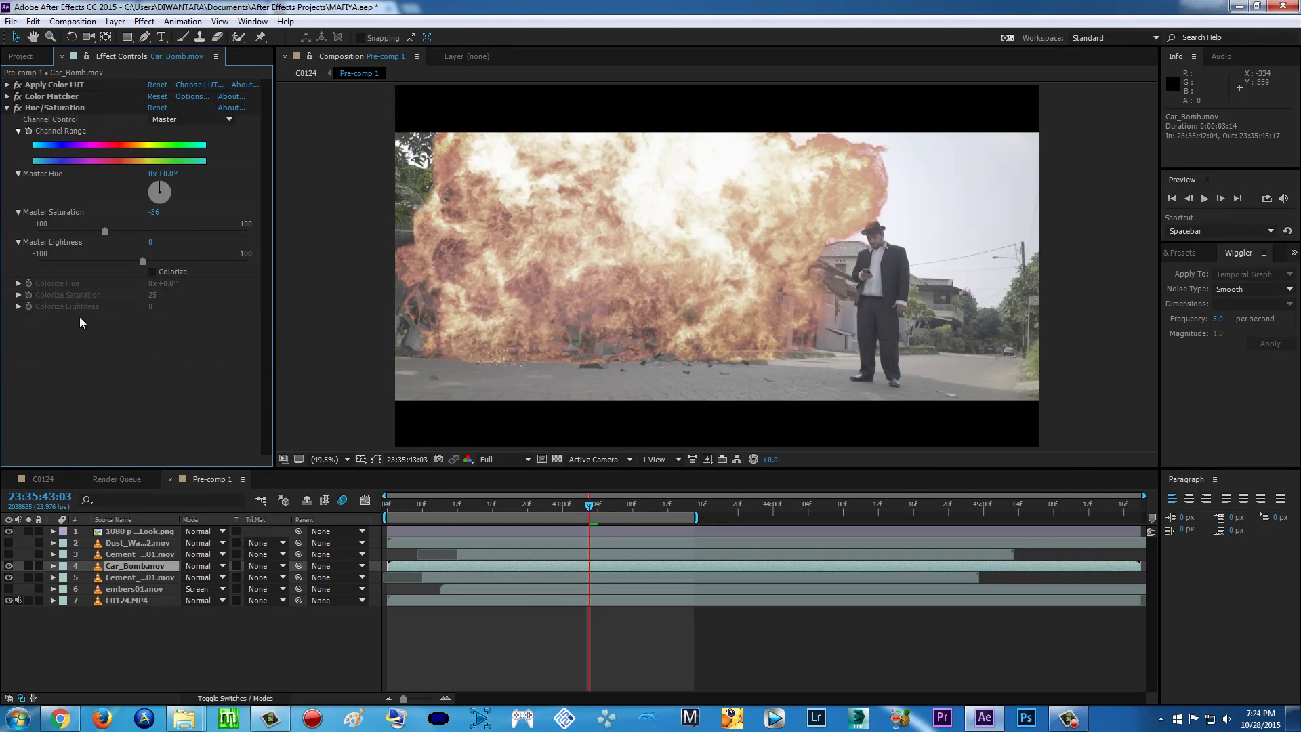
left_click(7, 108)
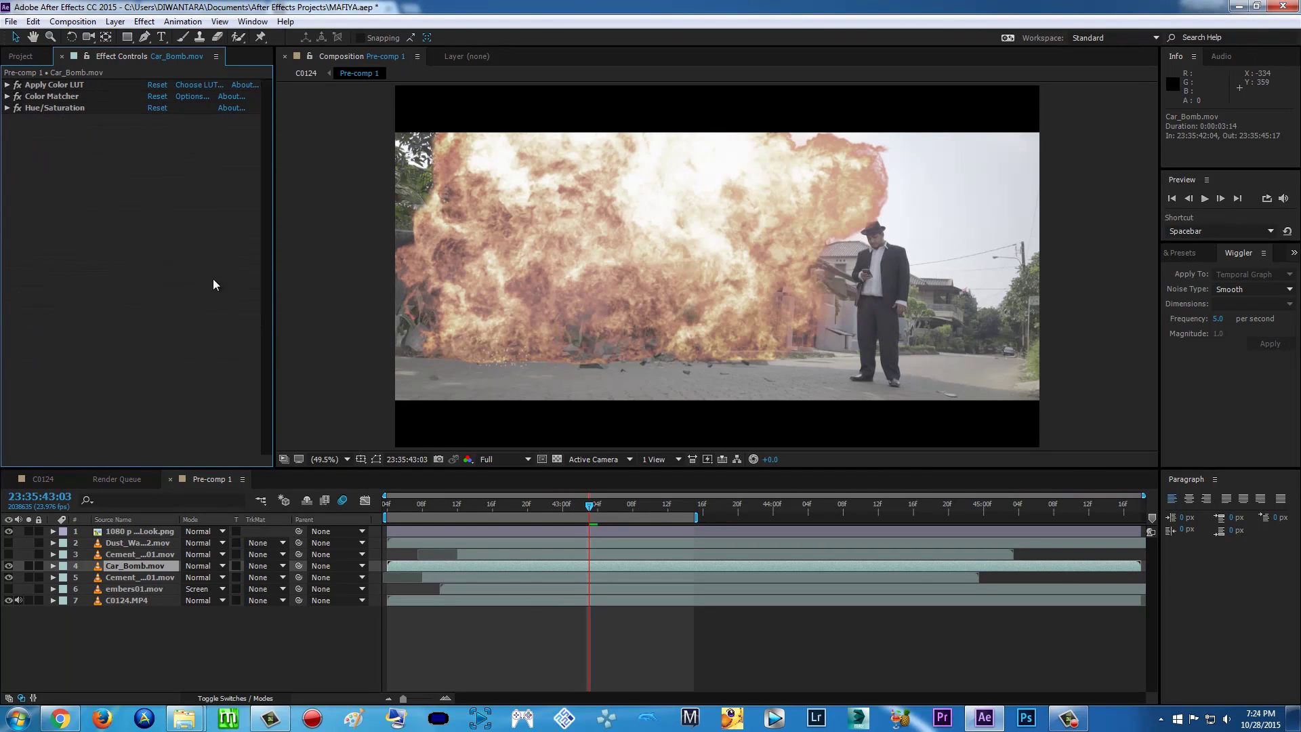
left_click(9, 555)
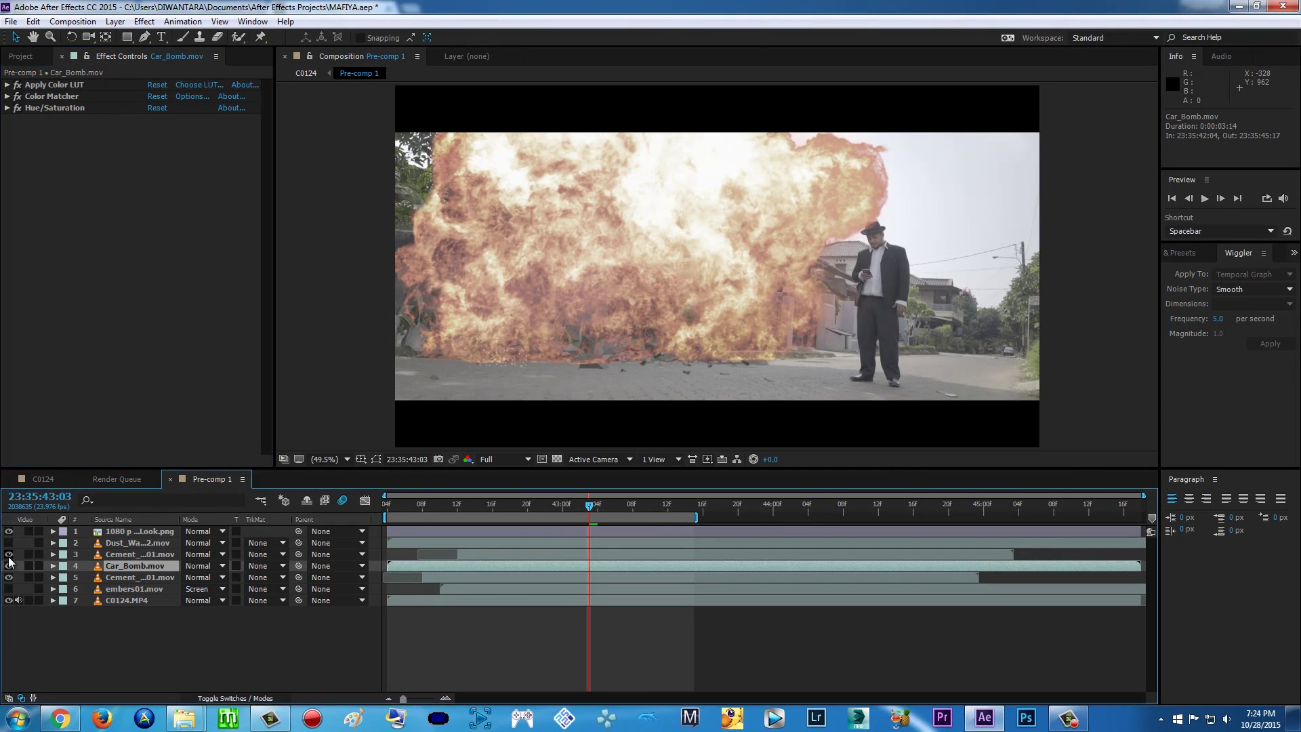
Step: Select both cement debris layers, duplicate the lower one, and delete the duplicate
left_click(134, 555)
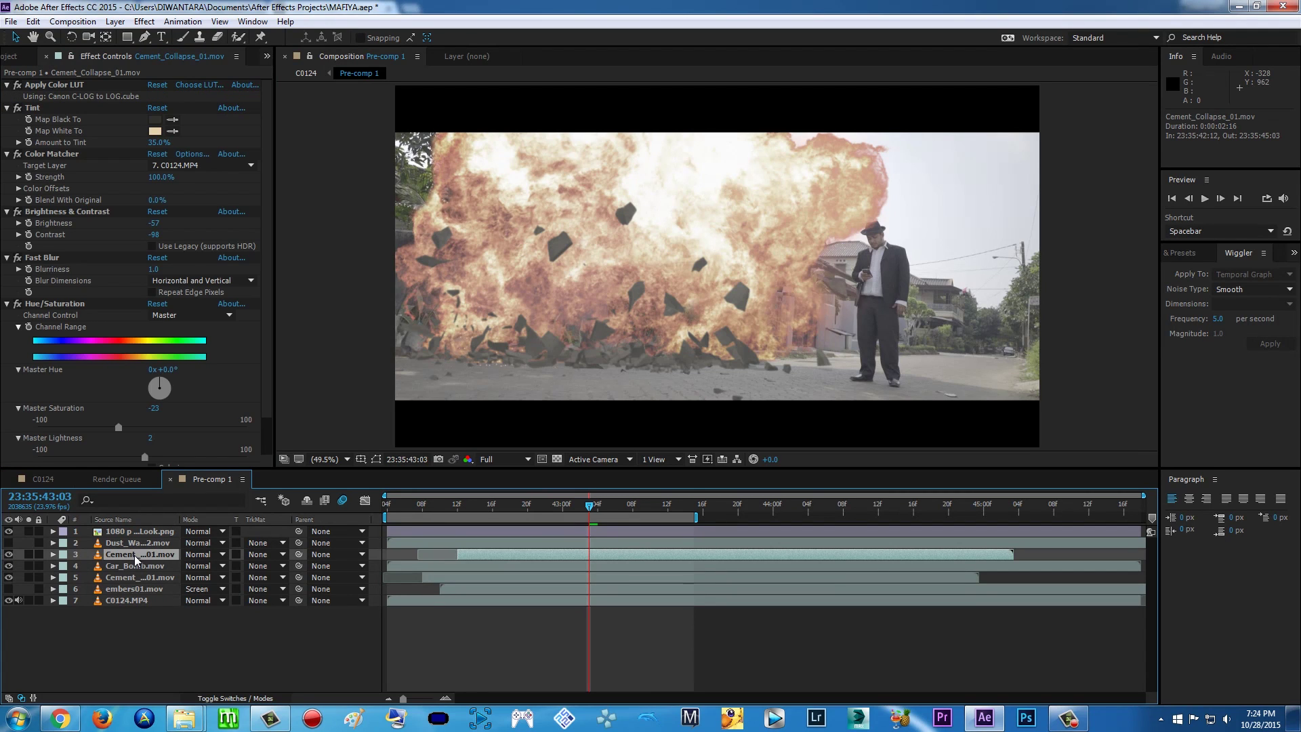
left_click(132, 578)
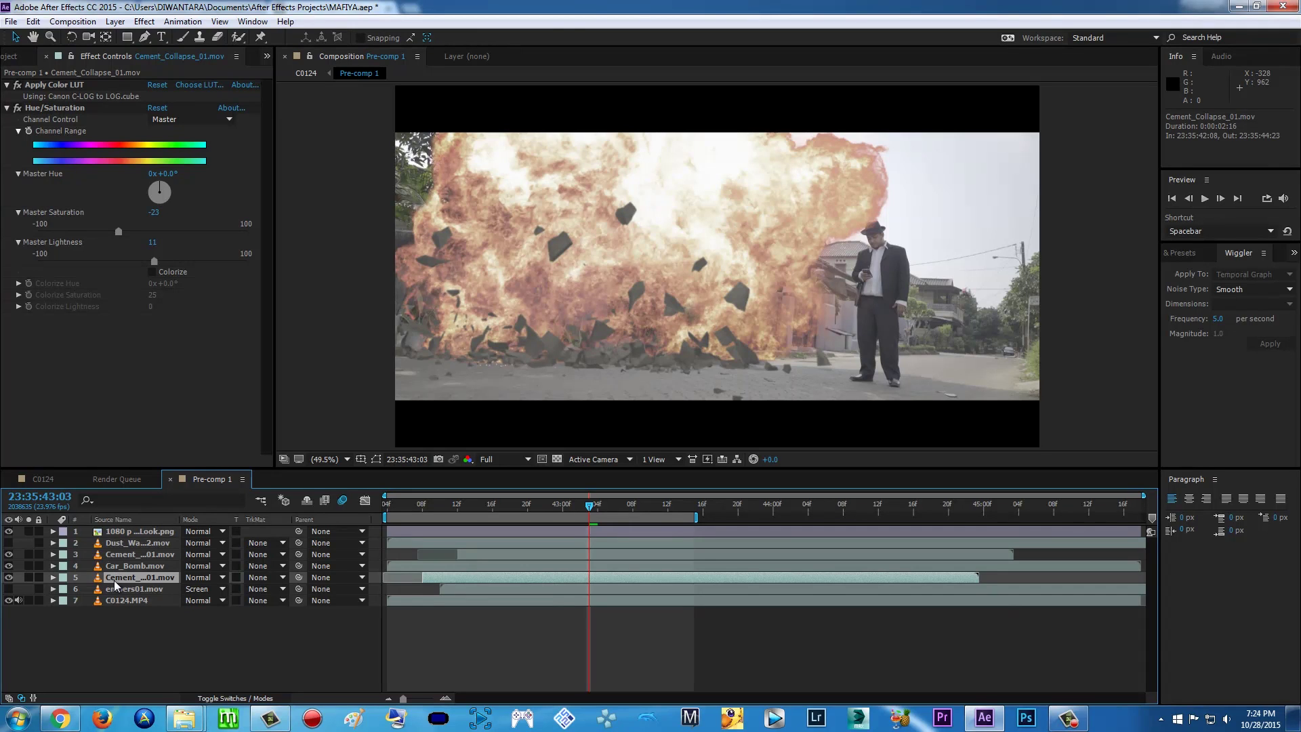
key("ctrl+d")
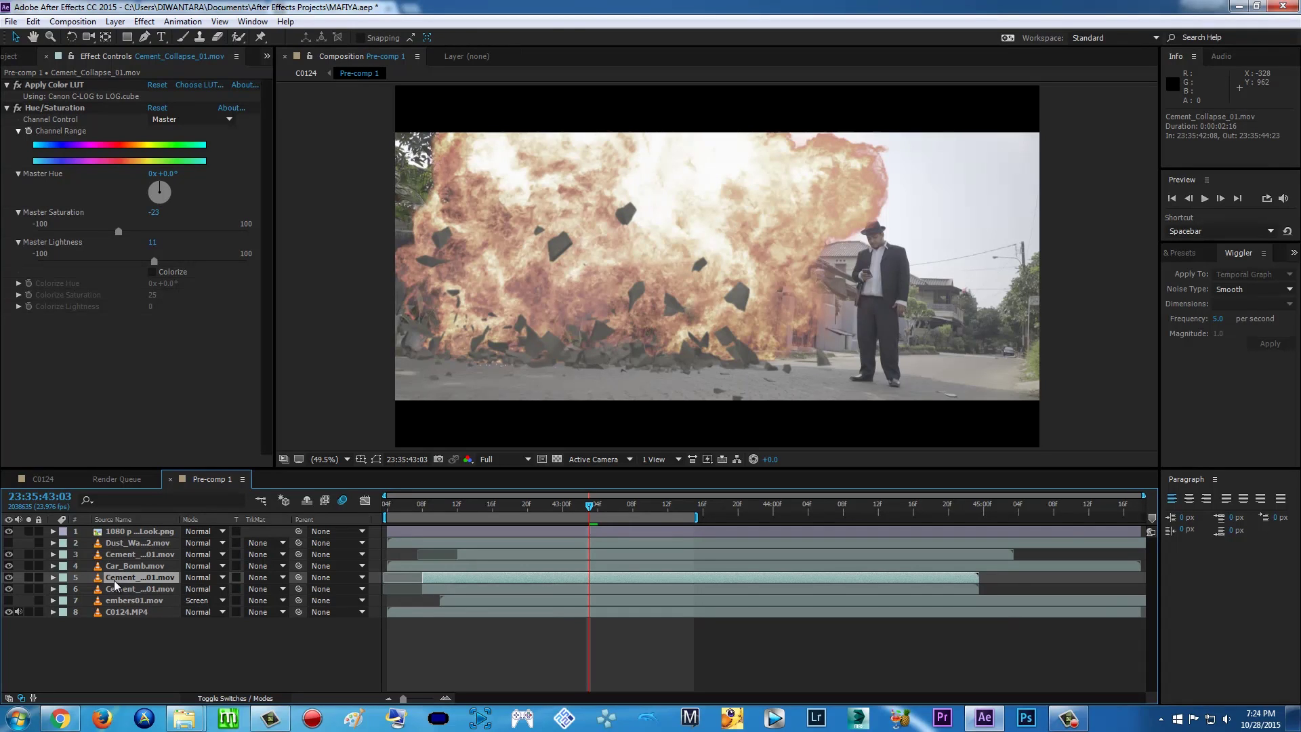
key("Delete")
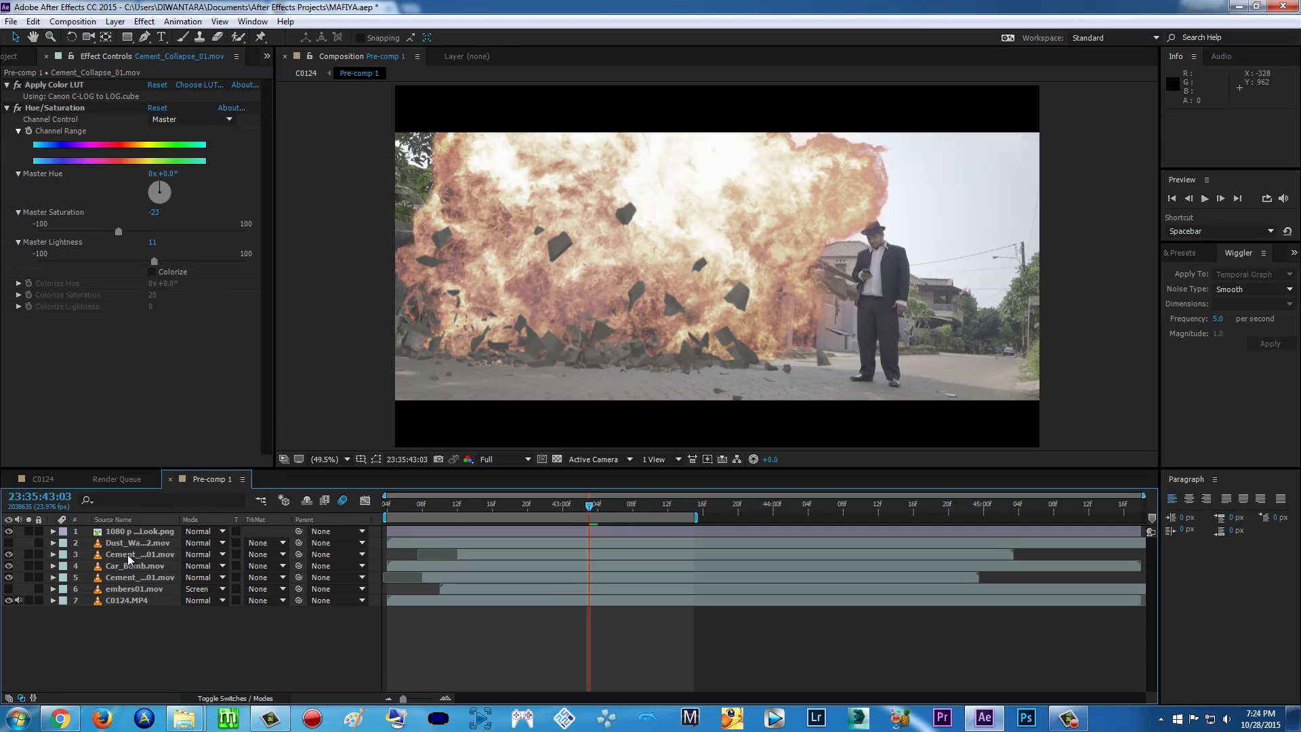
left_click(132, 555)
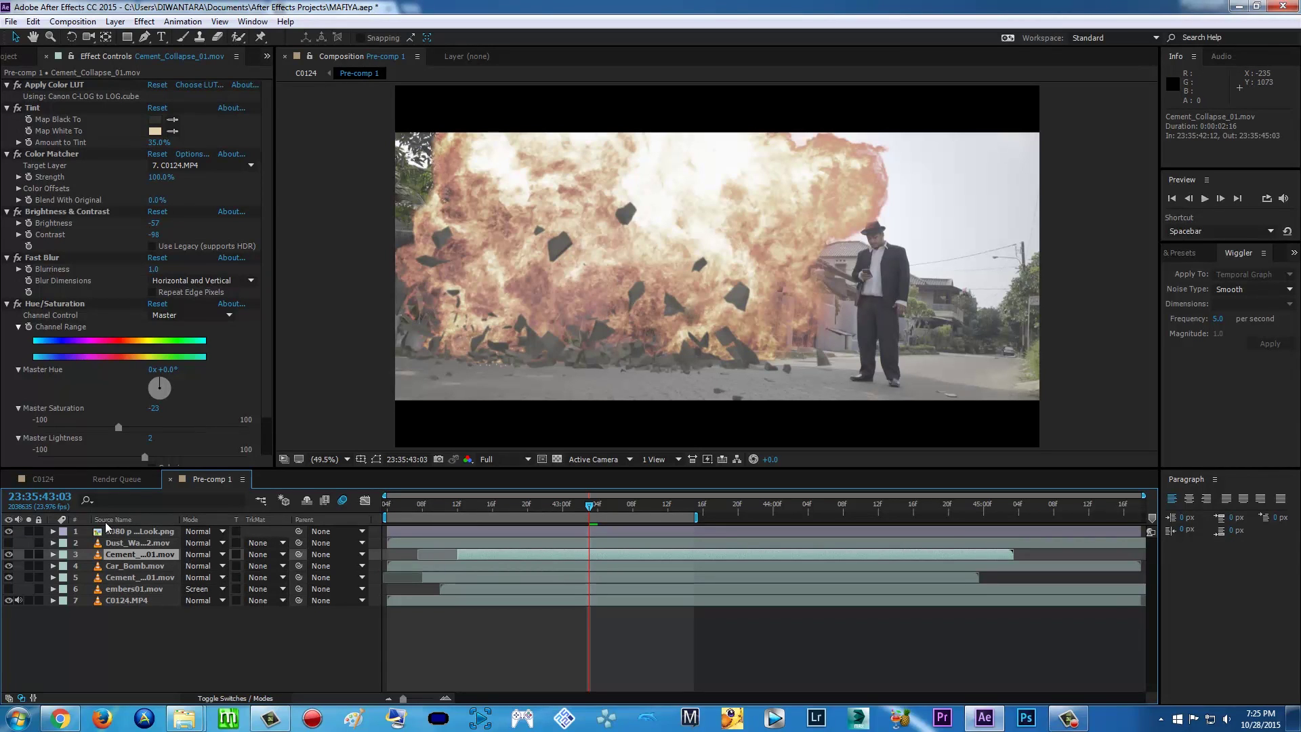
Step: Toggle the flying debris off and on to compare, then show the dust wave layer
left_click(9, 557)
left_click(9, 555)
left_click(8, 542)
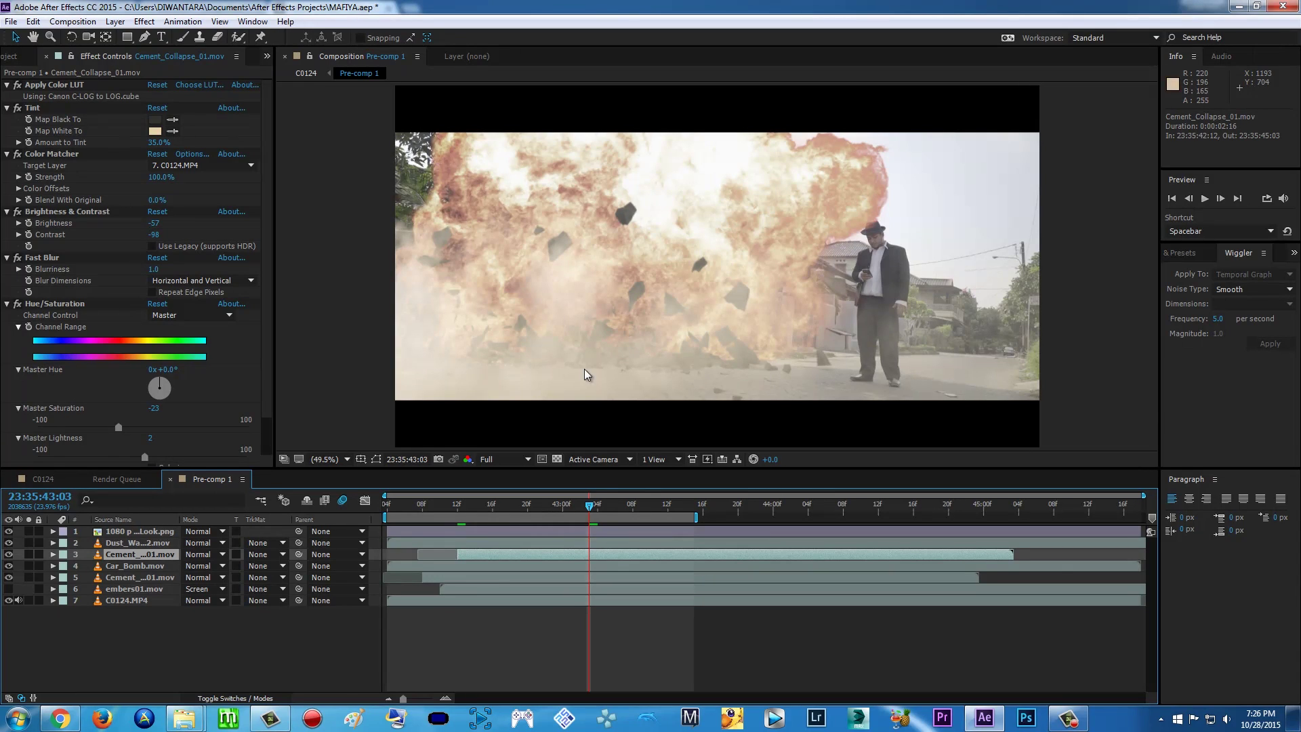
Step: Select Dust_Wave_02 and leave its Apply Color LUT effect switched off
left_click(120, 543)
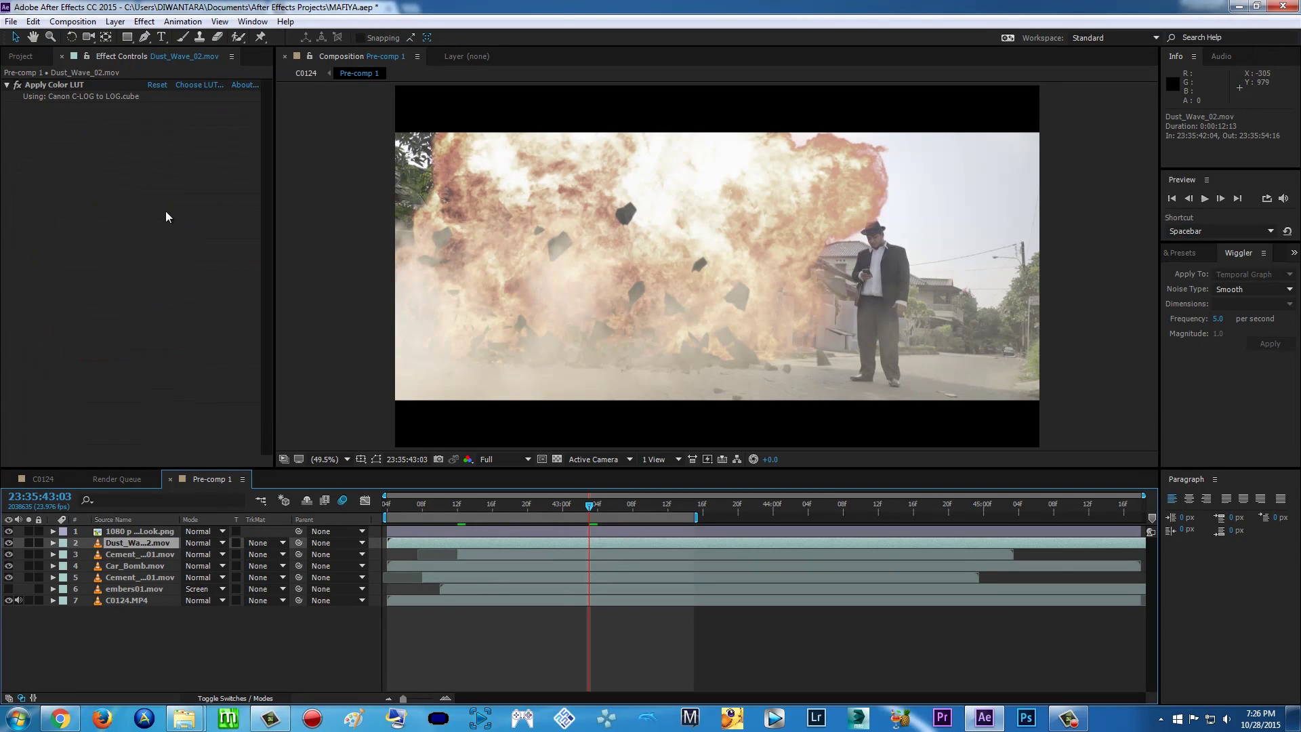
left_click(19, 88)
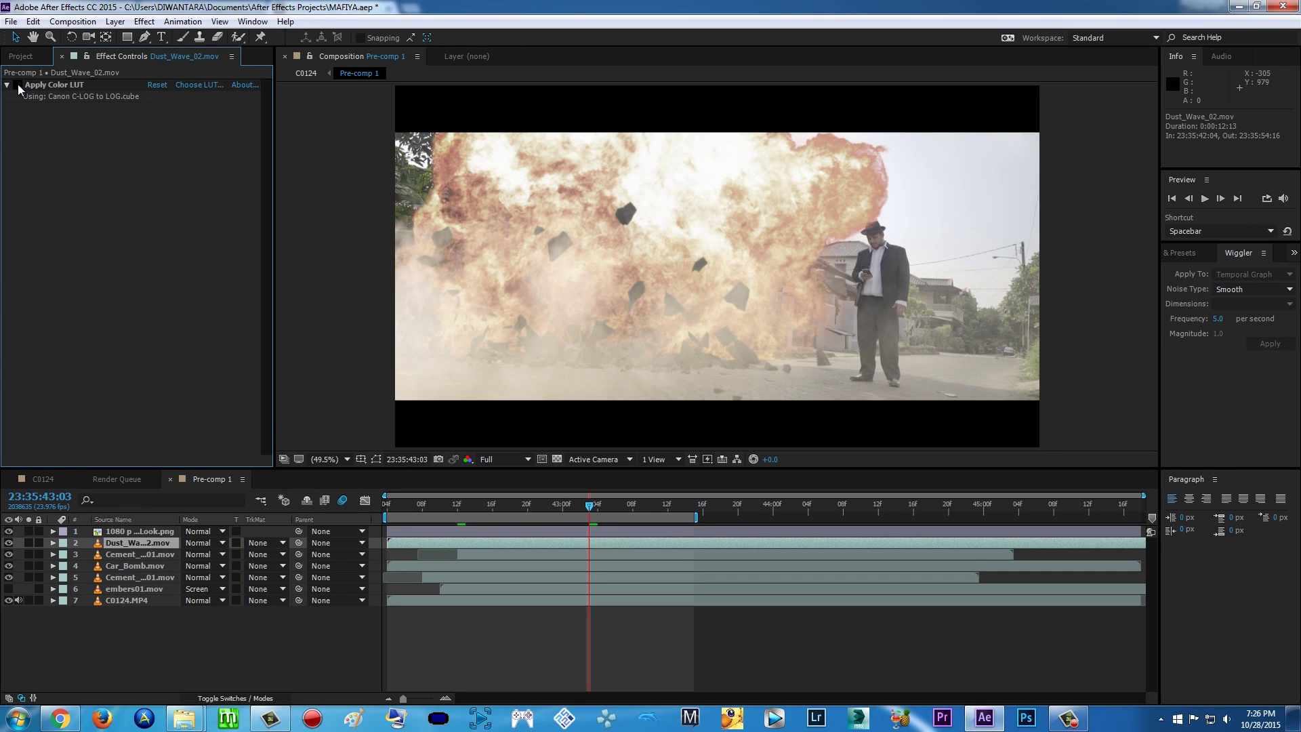
left_click(18, 87)
left_click(18, 87)
left_click(18, 86)
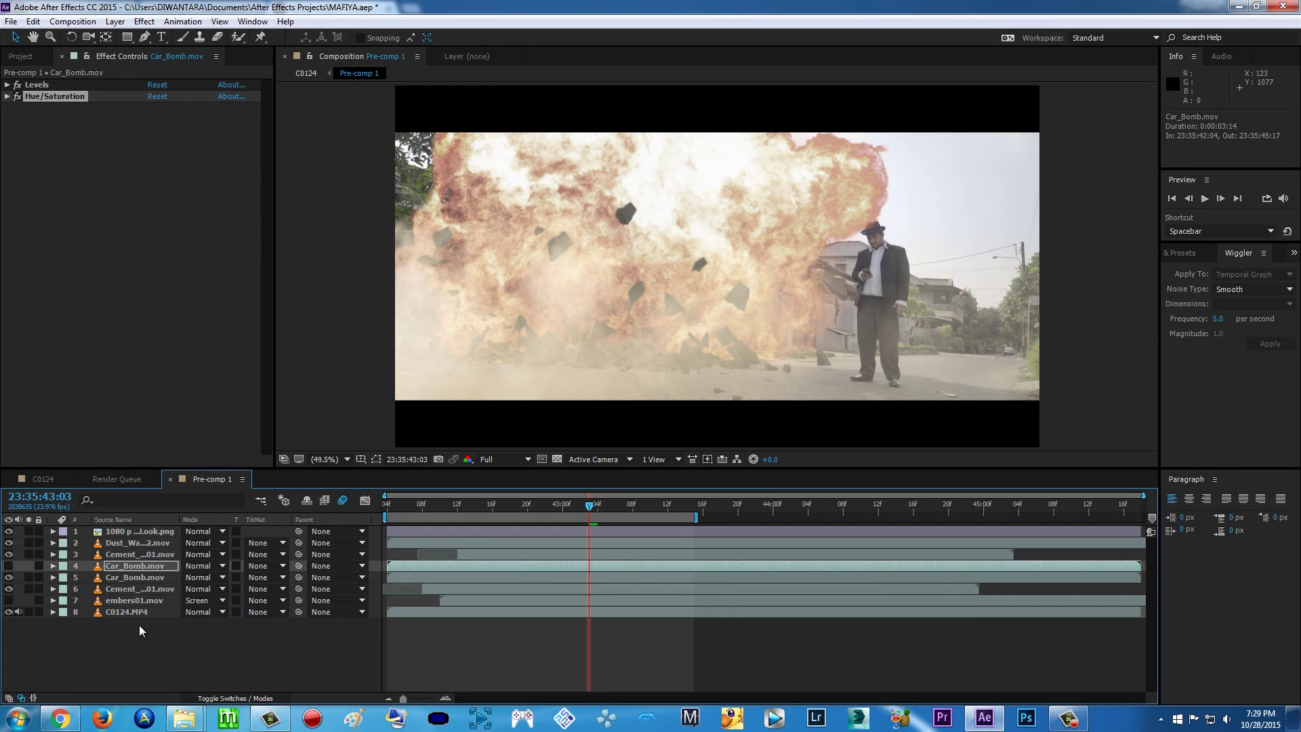
Step: Select all eight layers and pre-compose them into Pre-comp 2, moving all attributes
left_click_drag(134, 676, 76, 502)
left_click_drag(152, 650, 74, 522)
right_click(135, 584)
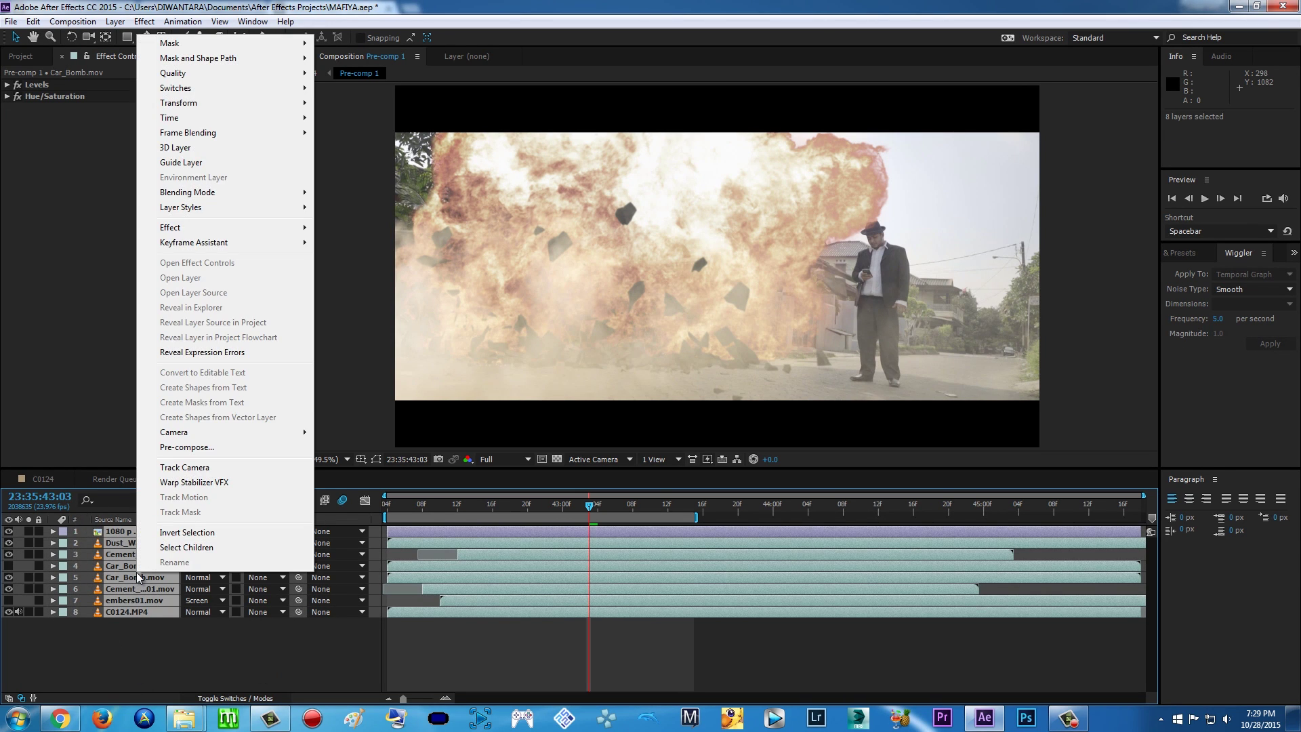
left_click(207, 450)
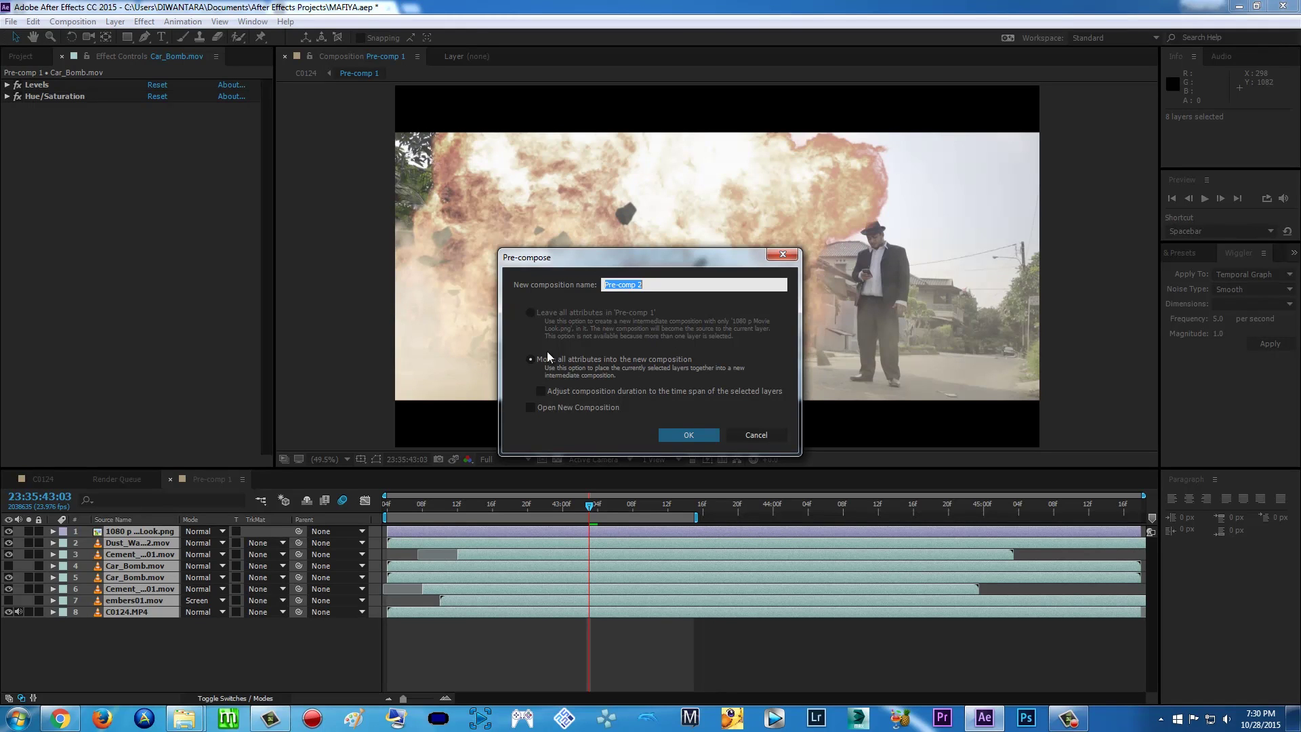
left_click(557, 366)
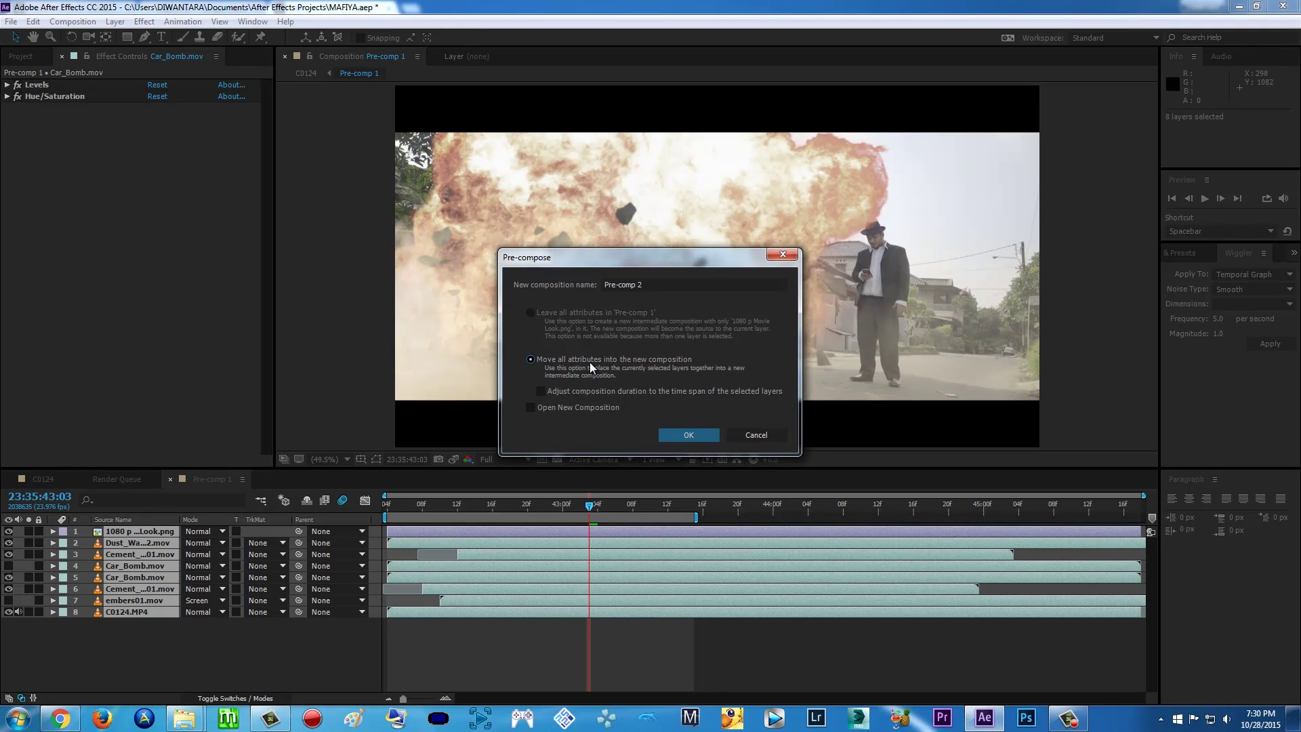
left_click(694, 439)
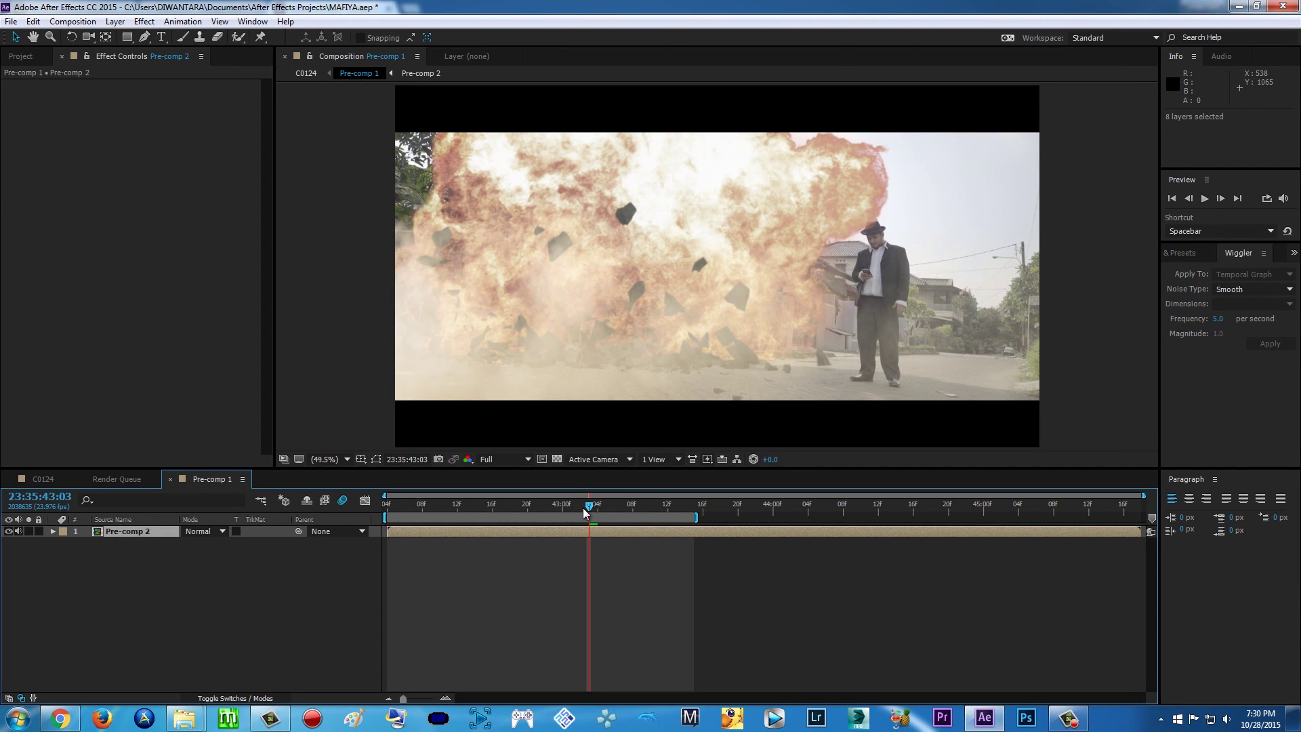
Step: Key Pre-comp 2's Position at 23:35:42:13 and 23:35:43:06, then select both keyframes
mouse_move(583, 507)
left_mouse_down()
mouse_move(474, 507)
mouse_move(587, 512)
mouse_move(565, 512)
left_mouse_up()
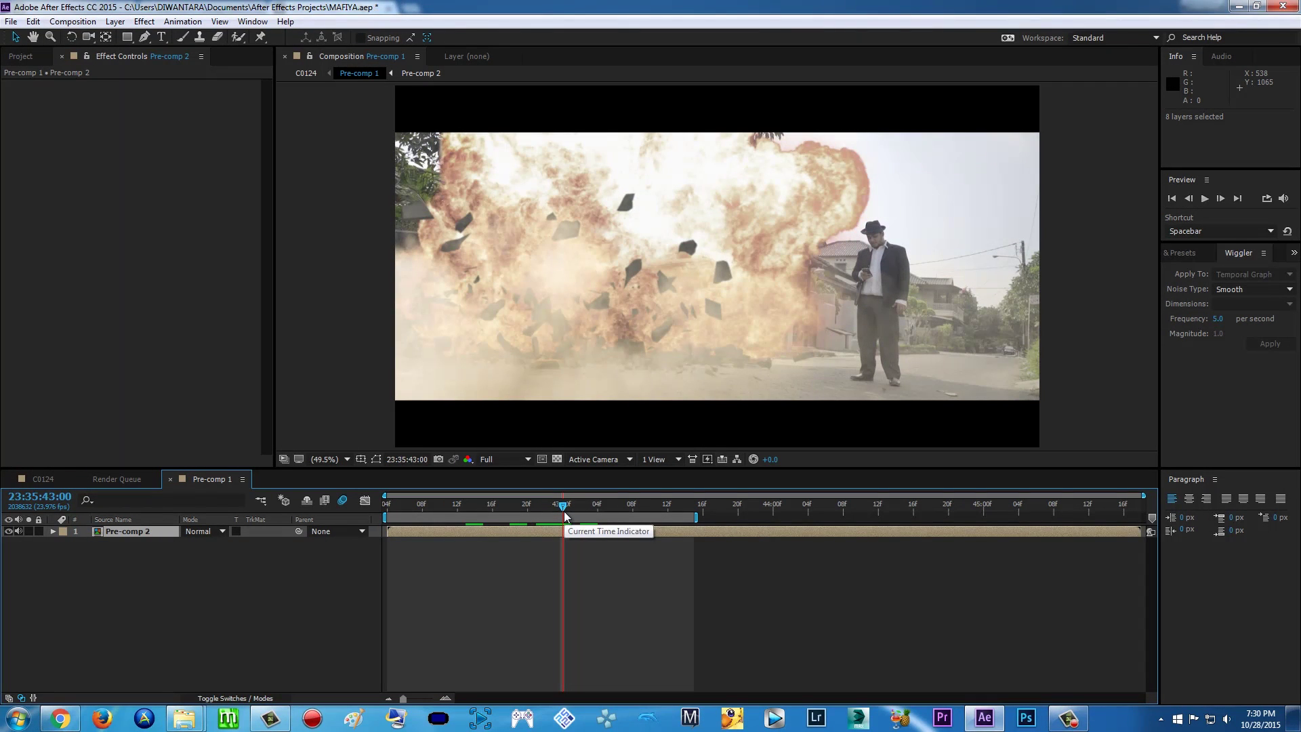
left_click_drag(558, 513, 467, 507)
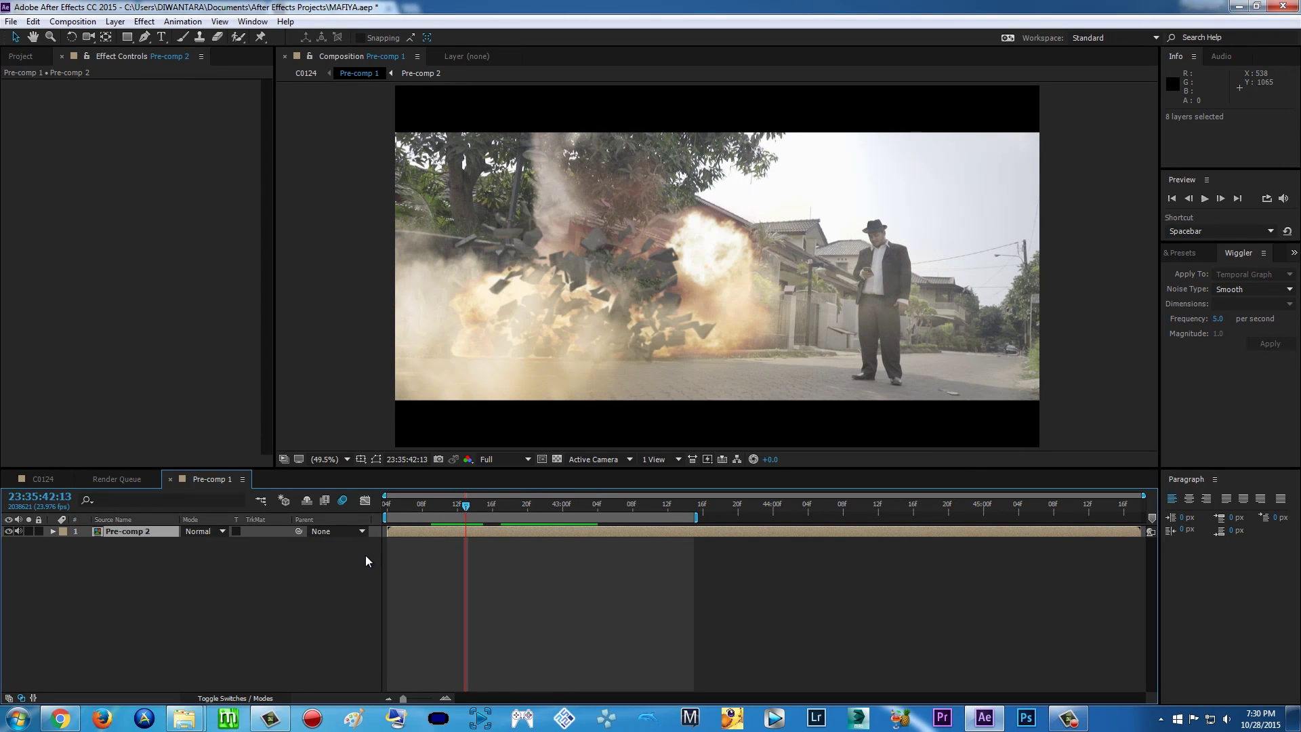
left_click(154, 534)
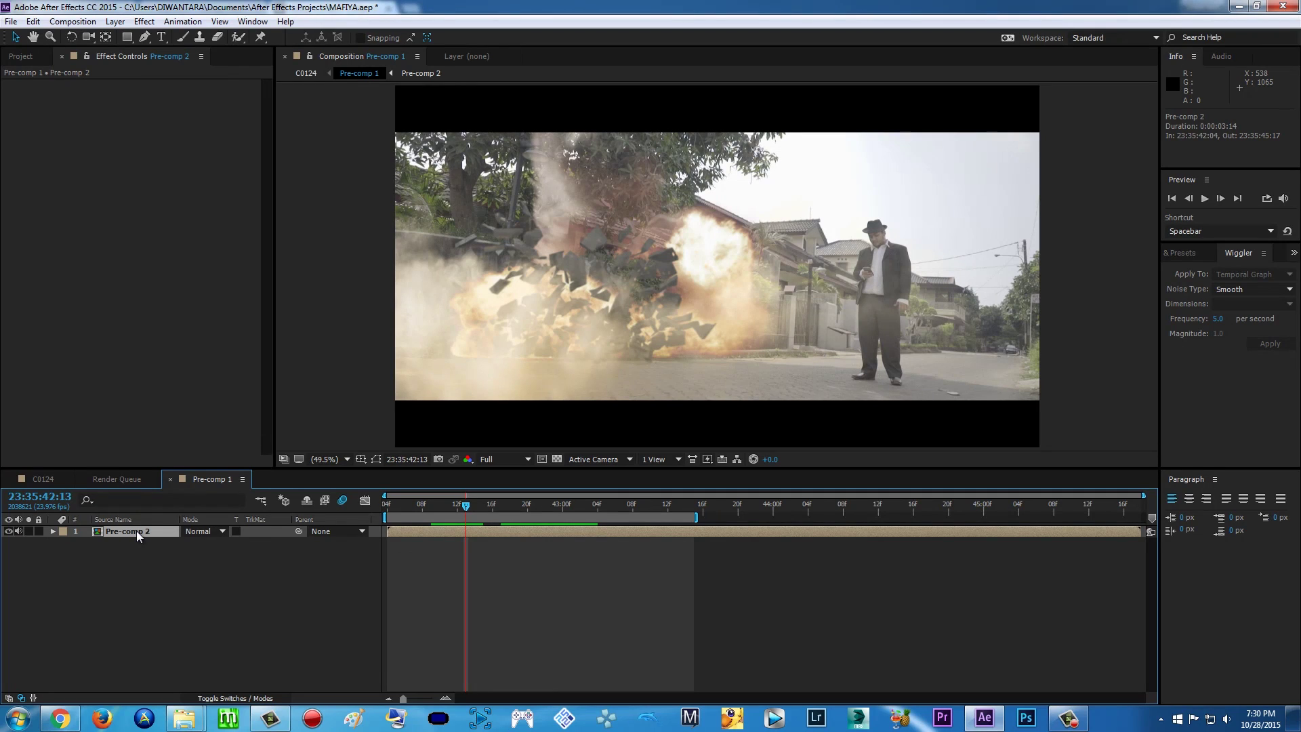
key("p")
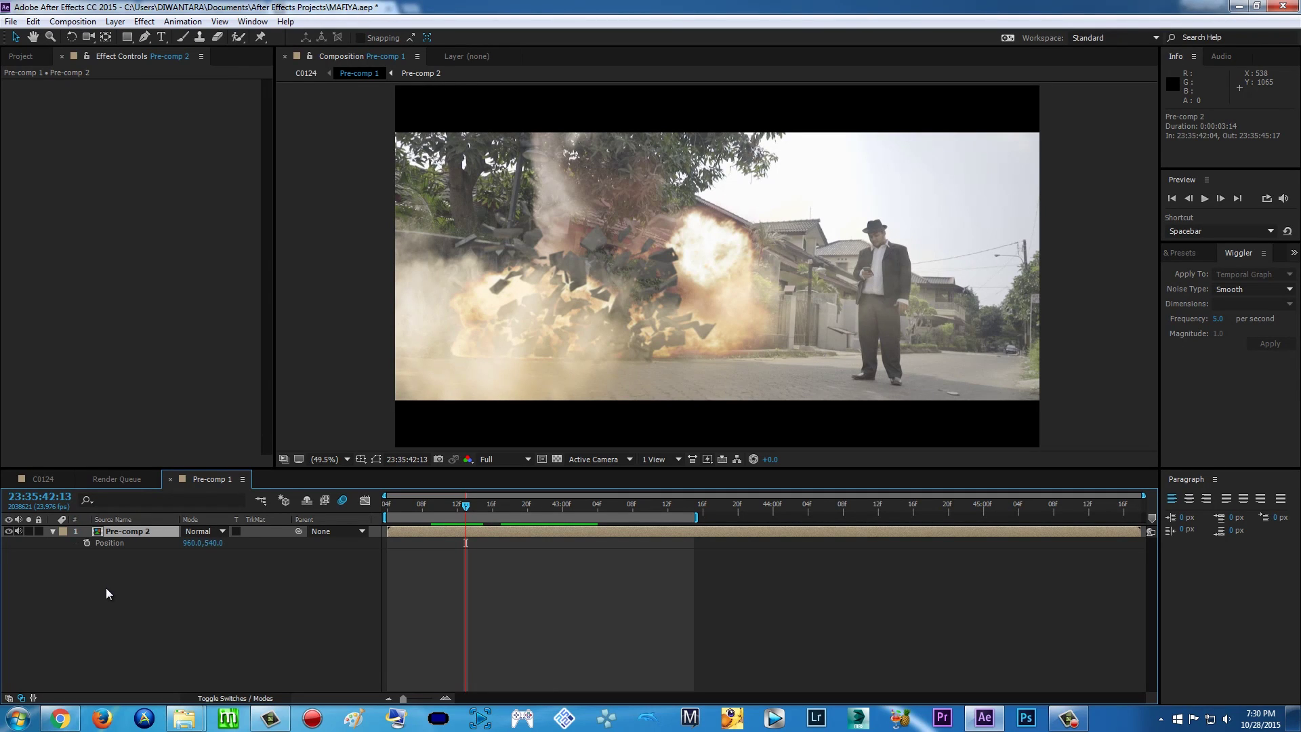
left_click(87, 543)
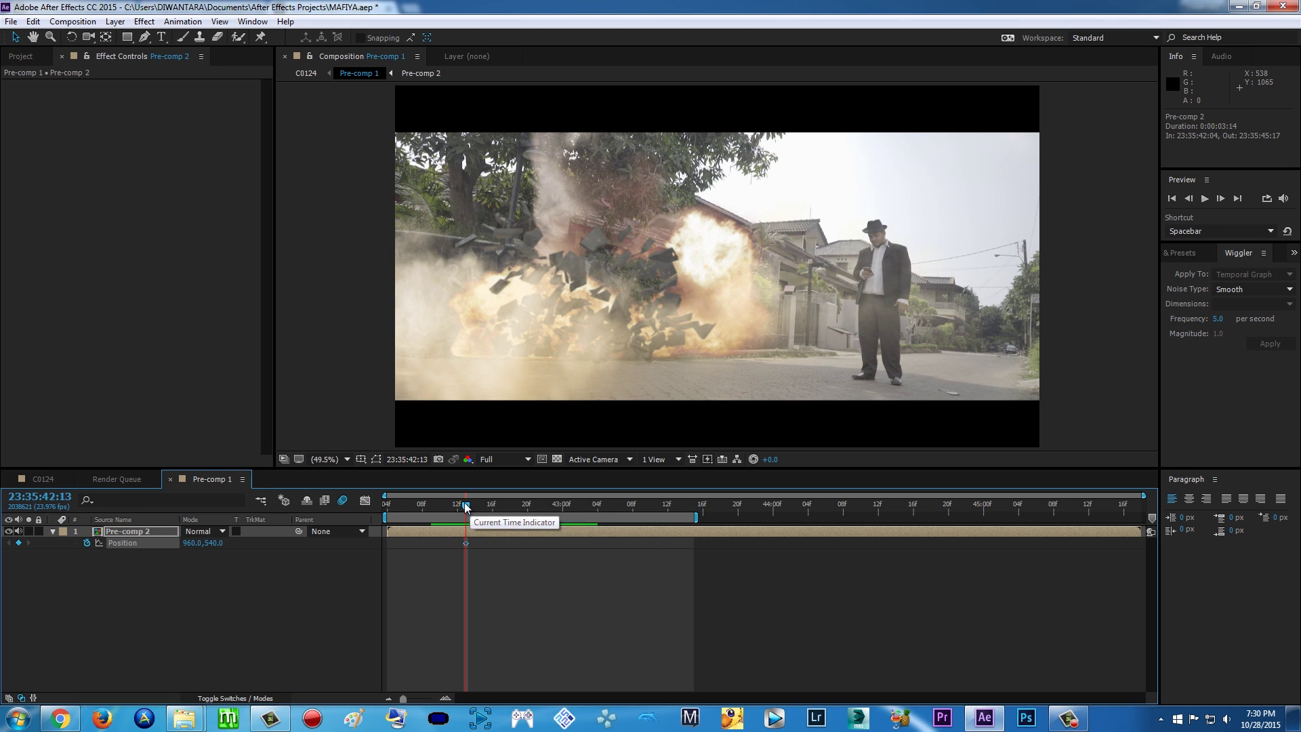
left_click(510, 507)
left_click_drag(527, 514, 614, 514)
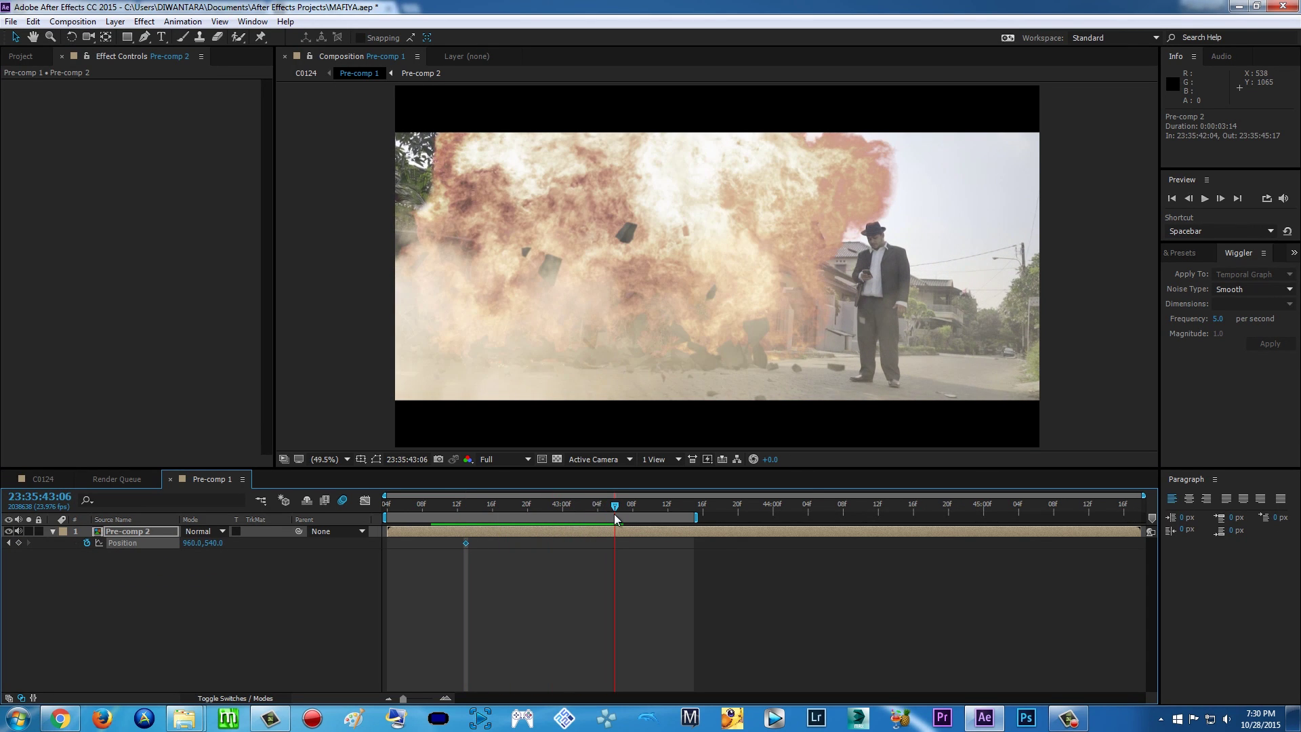
left_click(19, 544)
left_click_drag(615, 506, 581, 506)
left_click_drag(447, 560, 644, 537)
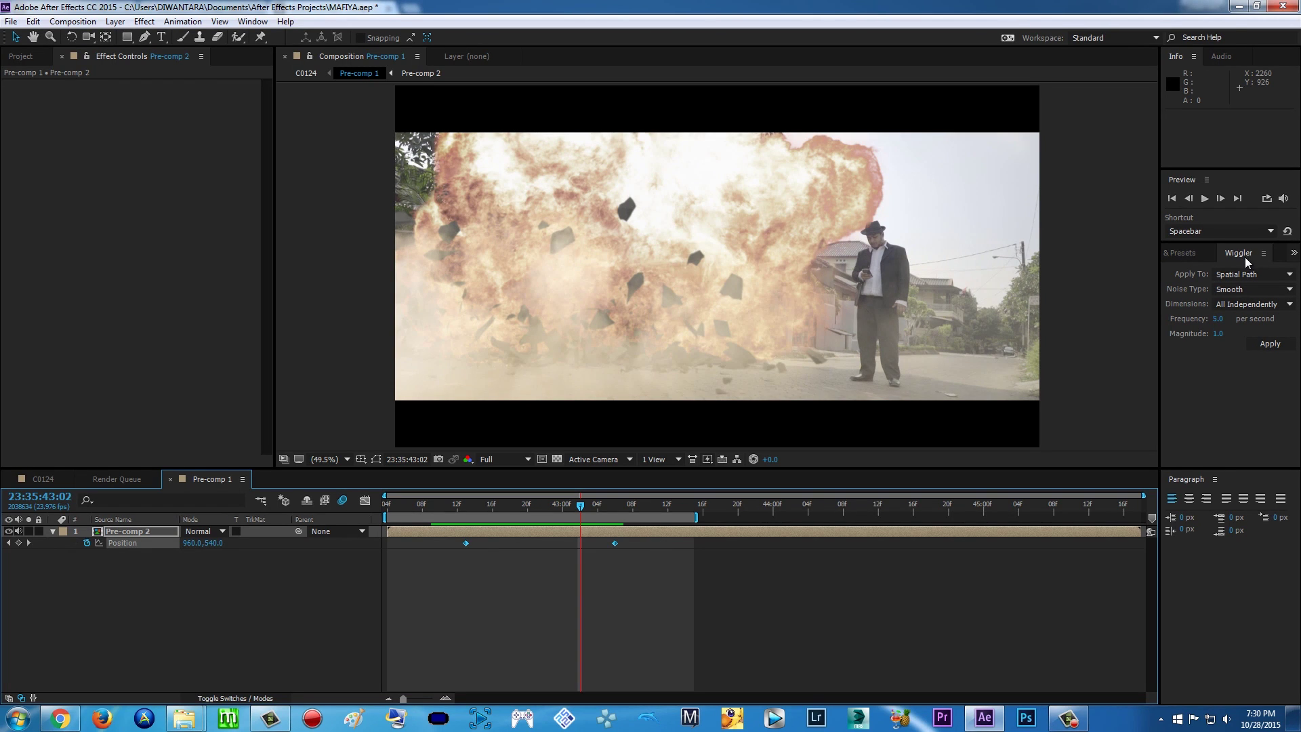
Step: Wiggle the Position between the two keyframes at frequency 20 per second and magnitude 30
left_click(254, 24)
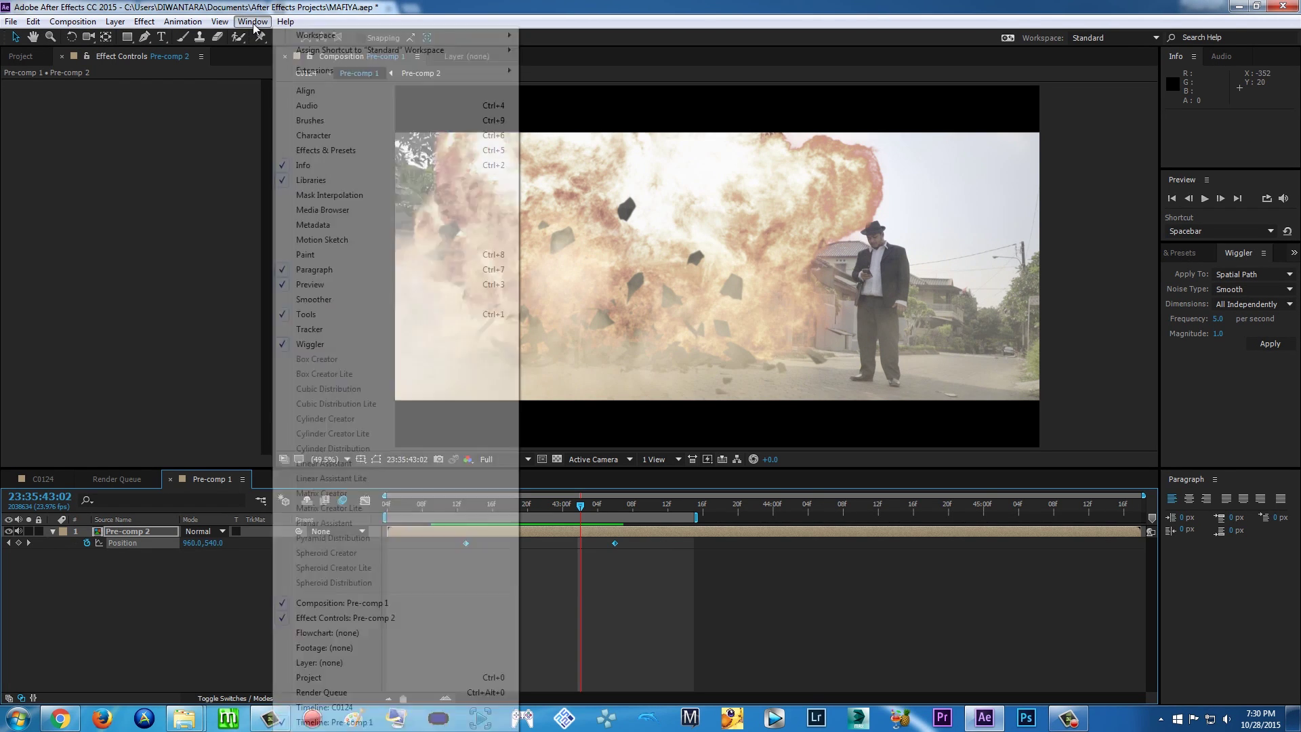
left_click(757, 132)
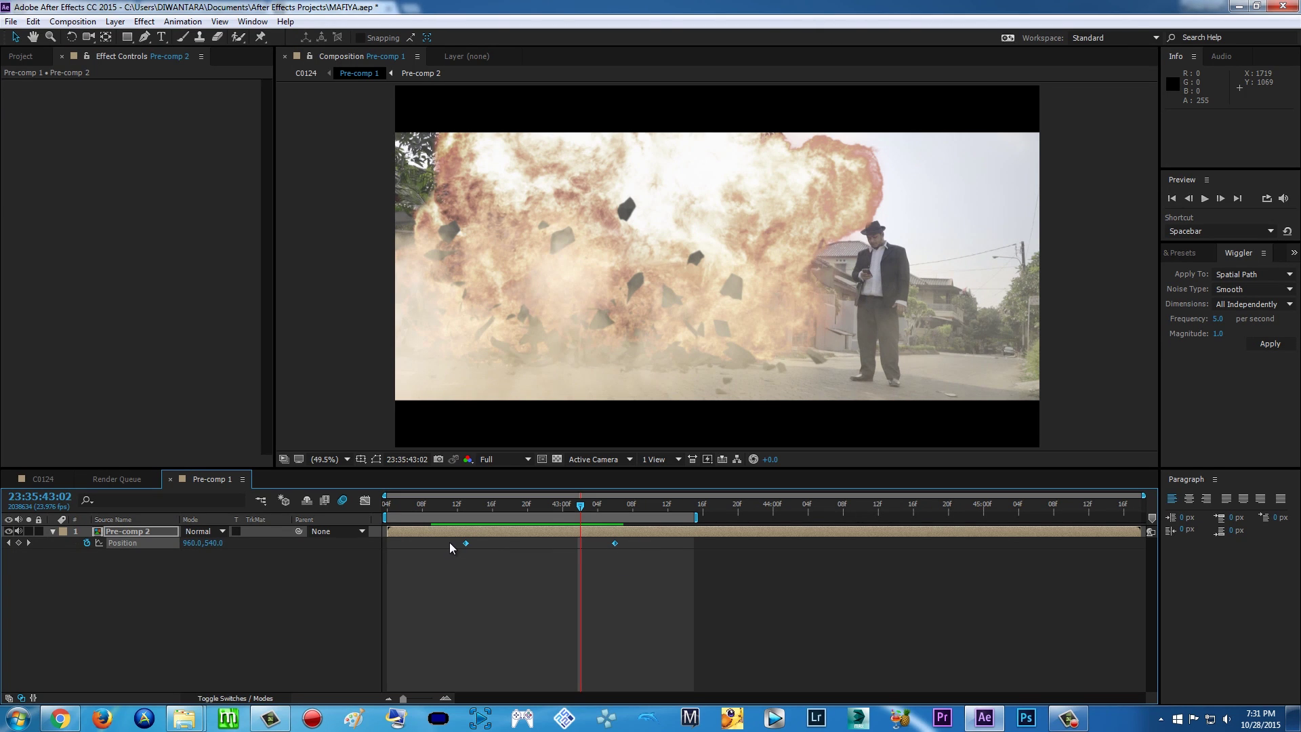
left_click(1218, 319)
type("17")
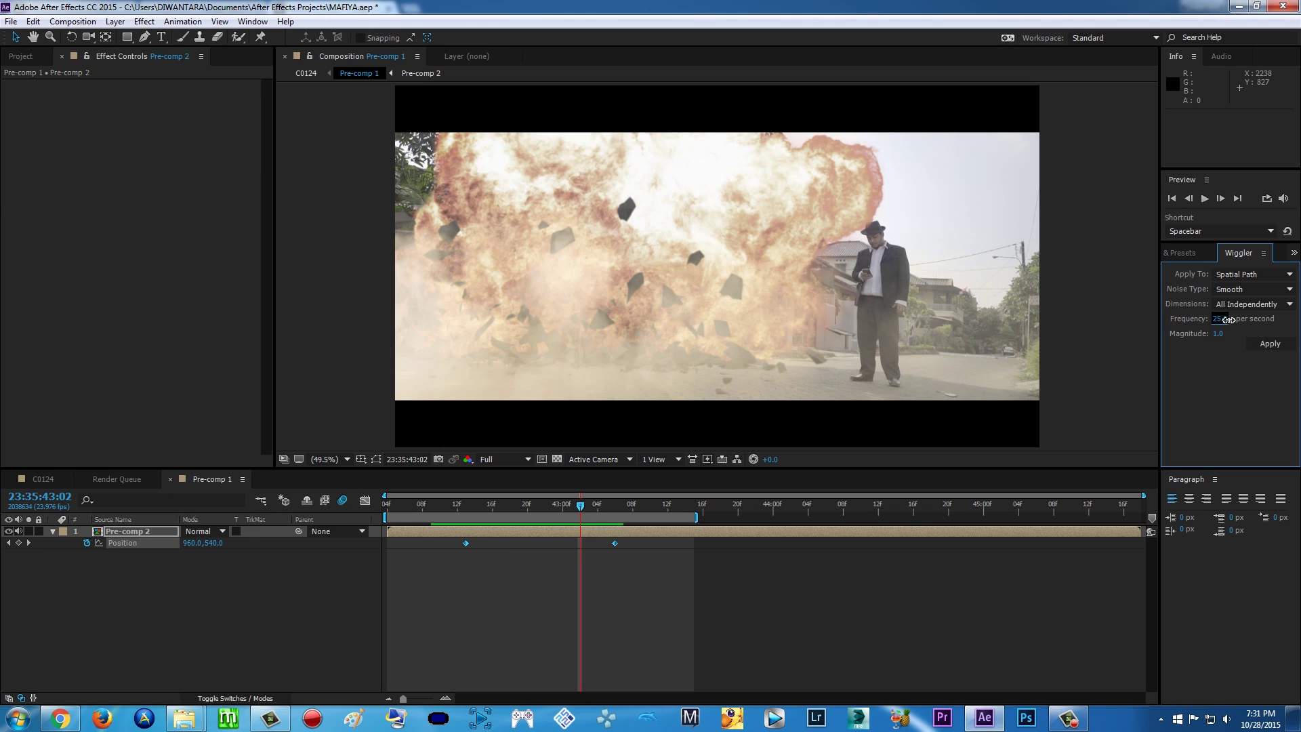
left_click_drag(1227, 321, 1241, 339)
left_click(1270, 345)
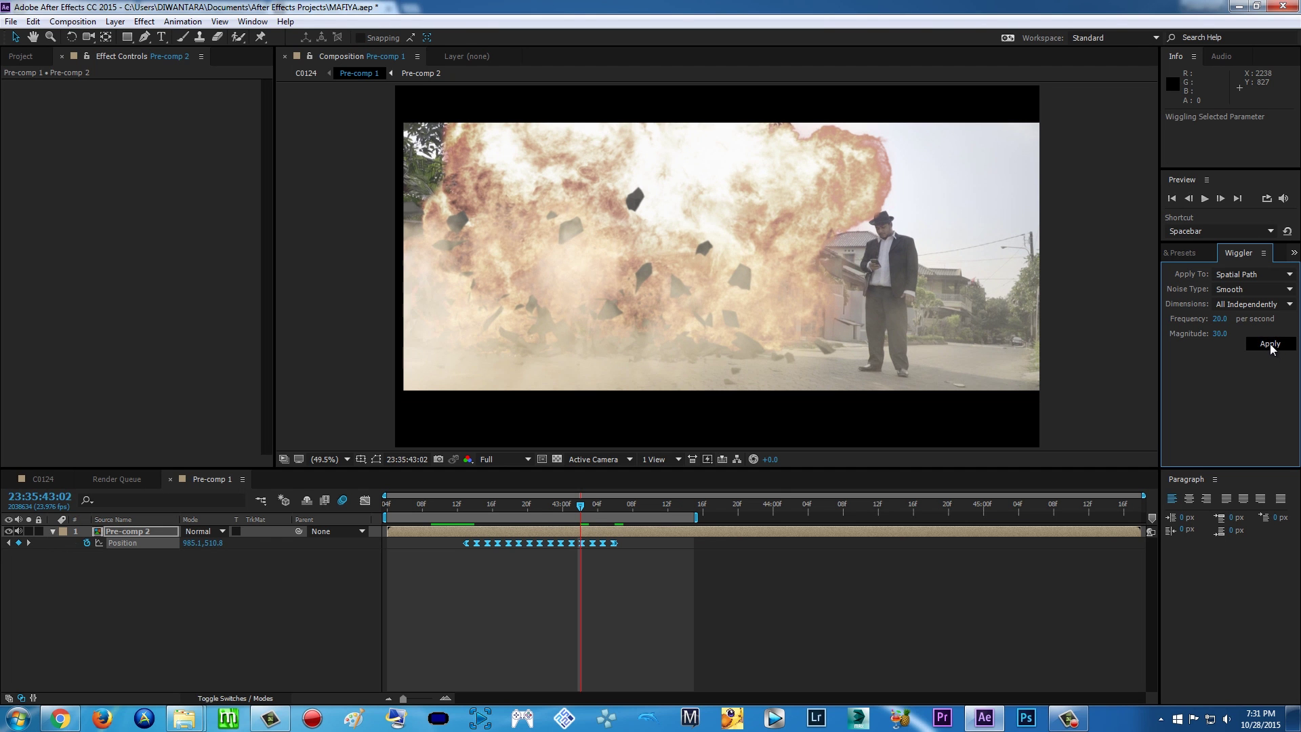
left_click_drag(530, 511, 590, 520)
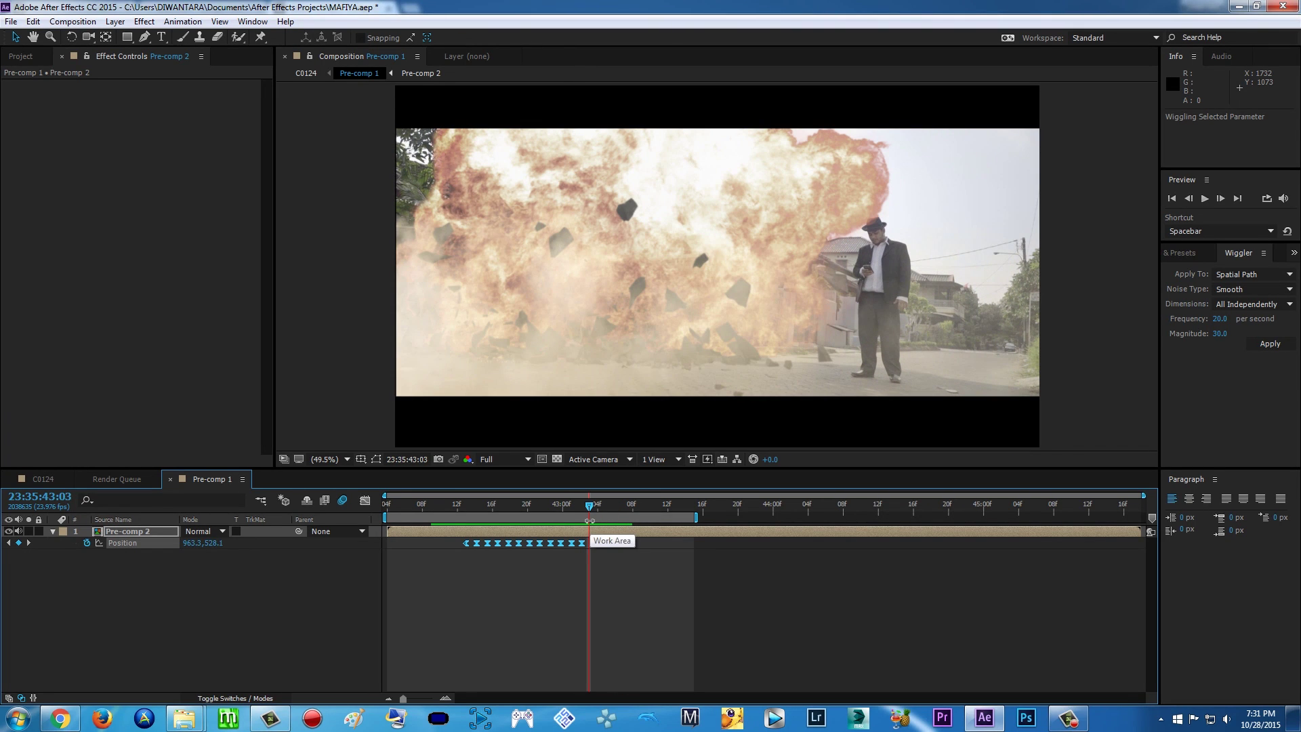
left_click_drag(569, 508, 581, 502)
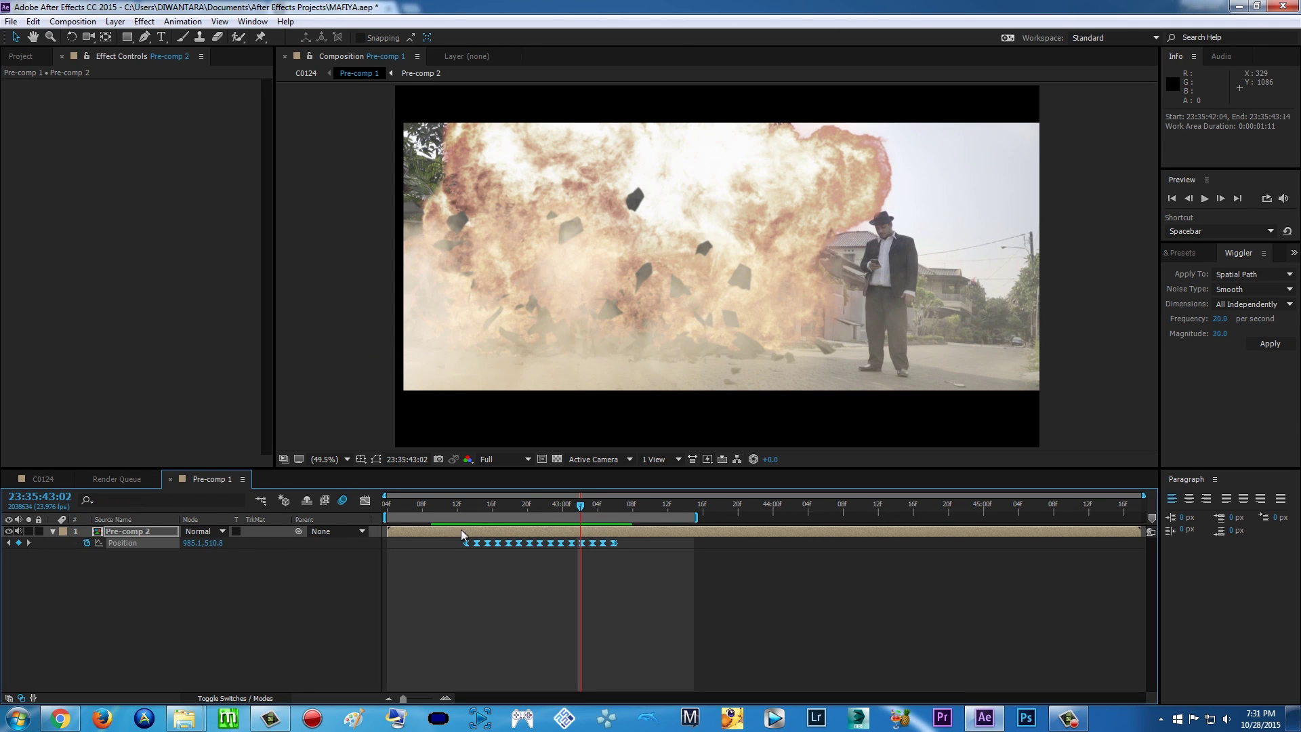
Step: Inside Pre-comp 2, hide the 1080 p Movie Look.png layer, then go back to Pre-comp 1
double_click(514, 531)
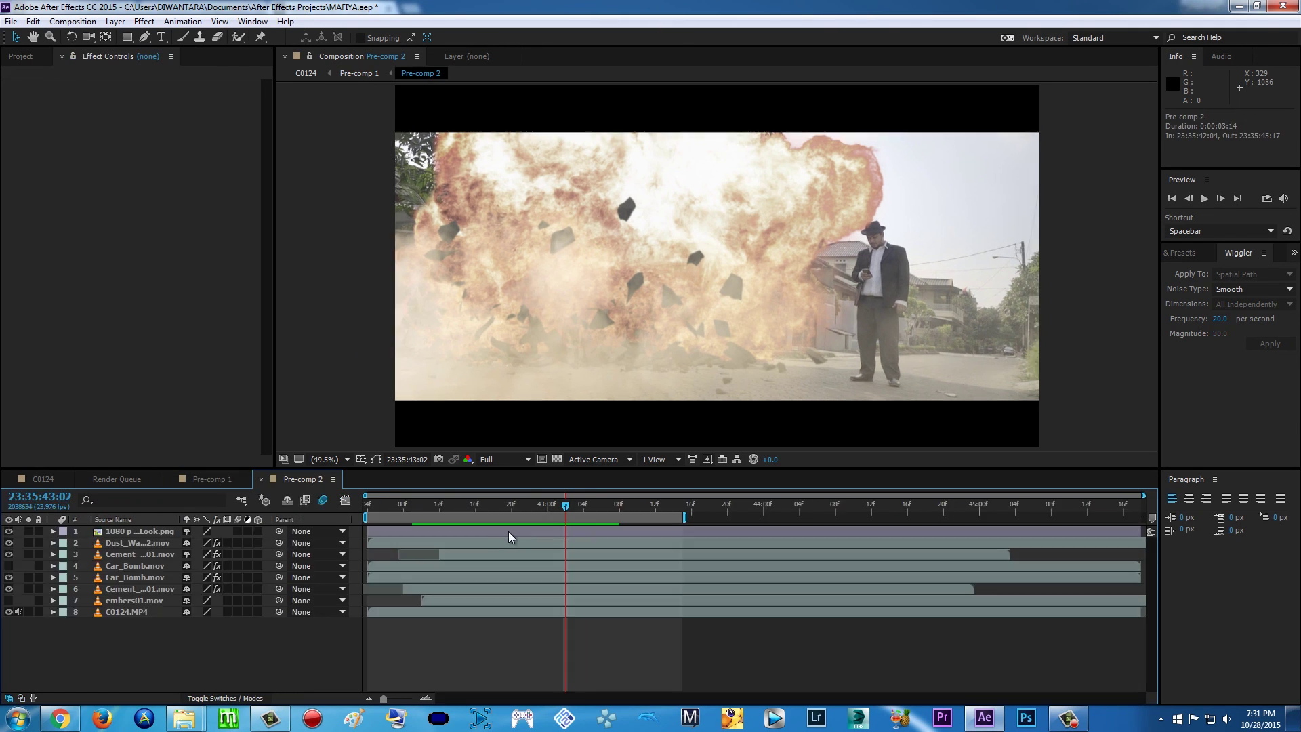
left_click(9, 531)
left_click(8, 531)
left_click(9, 532)
left_click(8, 531)
left_click(9, 532)
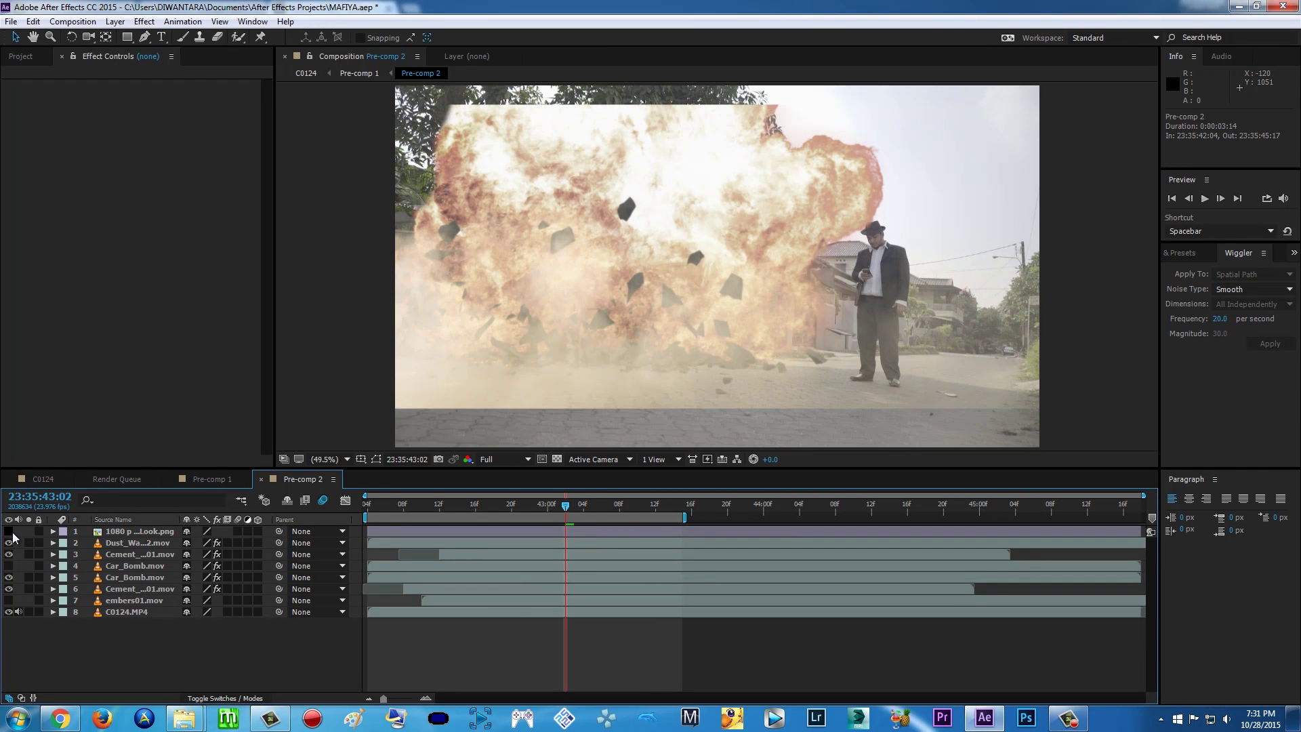
left_click(9, 531)
left_click(9, 531)
left_click(214, 481)
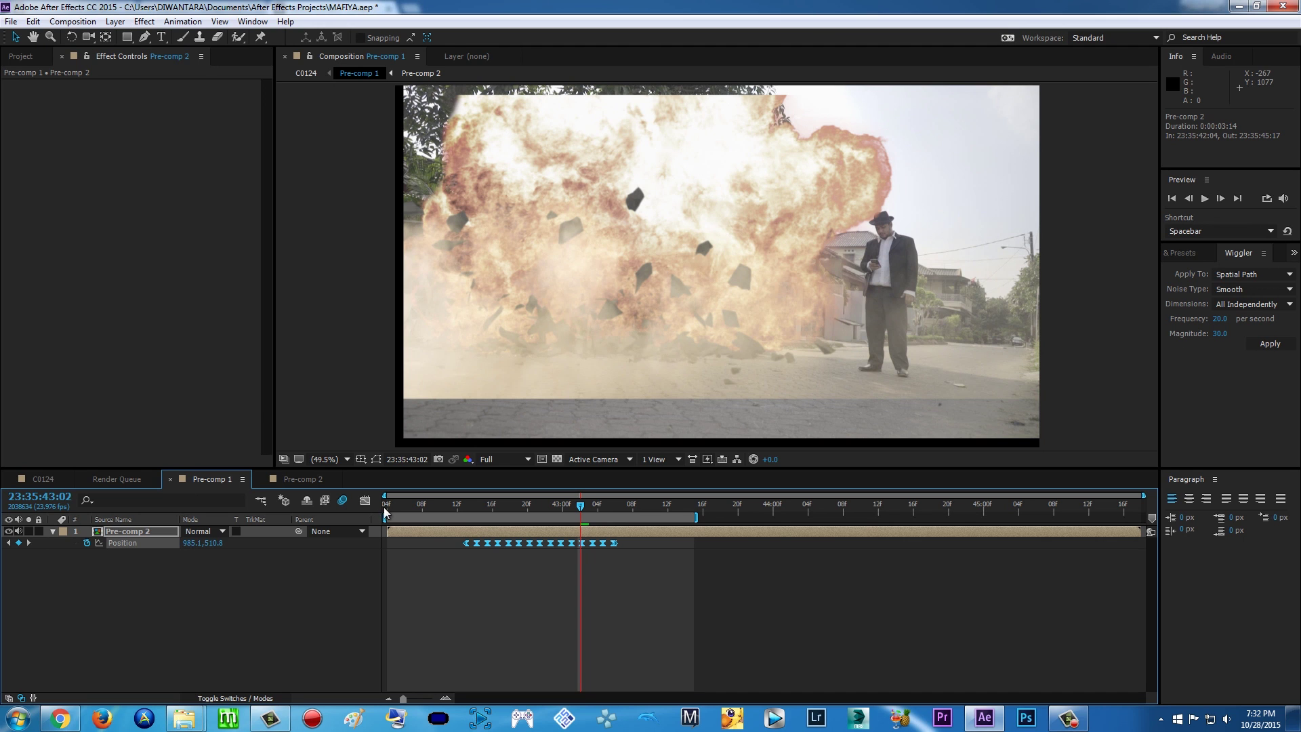
Step: Apply the Stylize > Motion Tile effect to Pre-comp 2
left_click(403, 537)
left_click(145, 22)
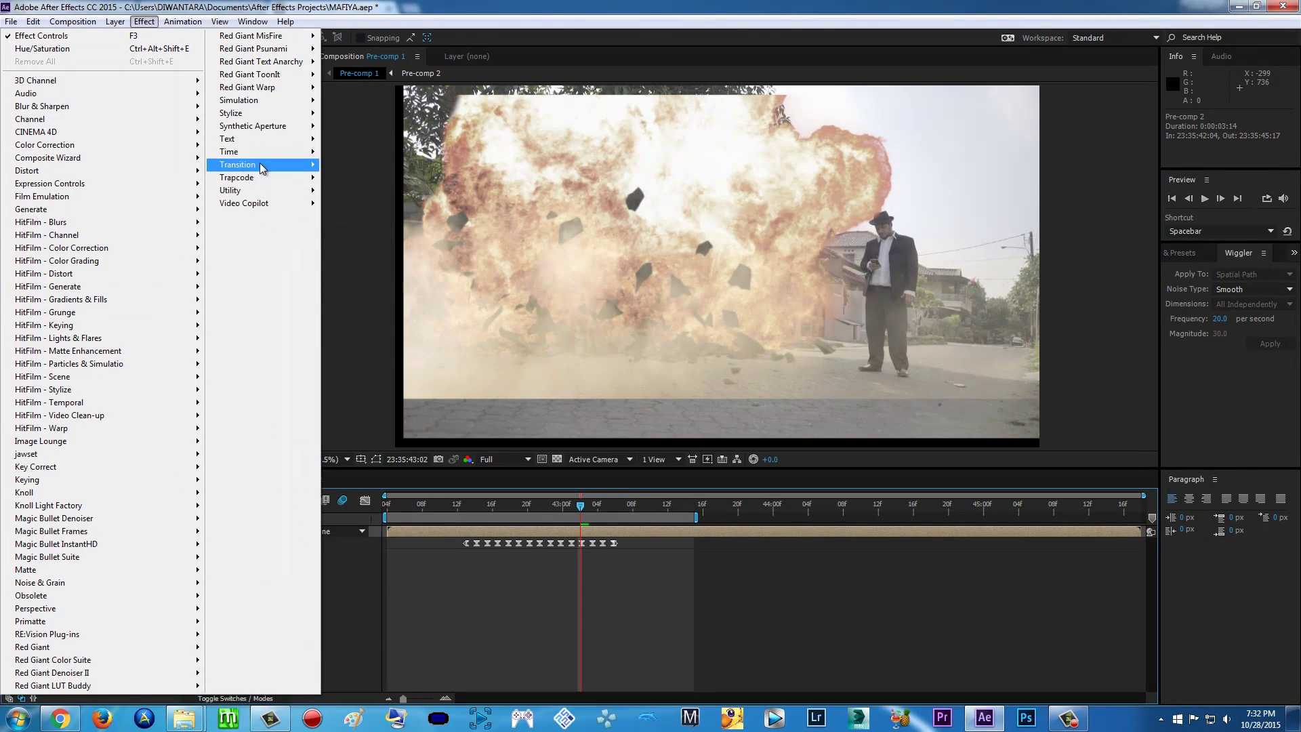
mouse_move(275, 114)
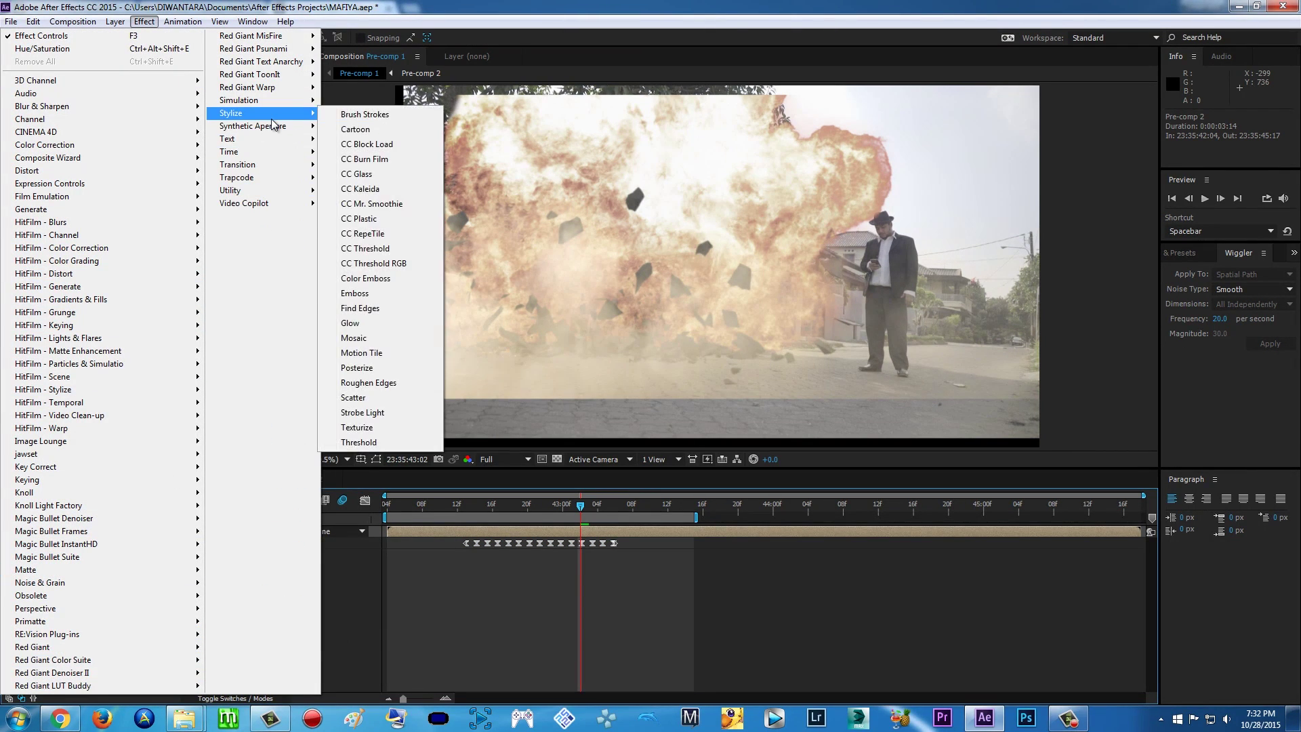
left_click(390, 353)
Step: Set Motion Tile output width 140, output height 220, and turn on Mirror Edges
left_click(158, 131)
type("190")
key("Return")
mouse_move(158, 131)
left_mouse_down()
mouse_move(175, 145)
mouse_move(163, 130)
left_mouse_up()
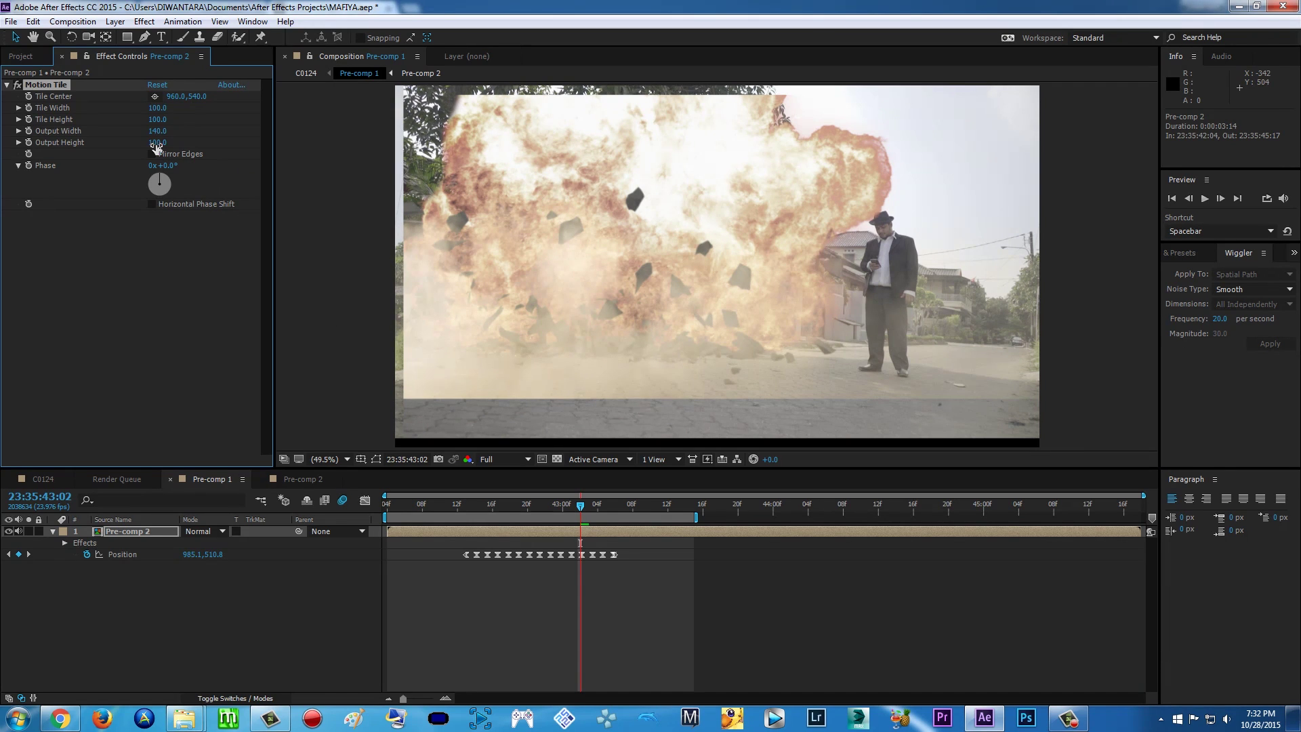
left_click_drag(157, 144, 168, 144)
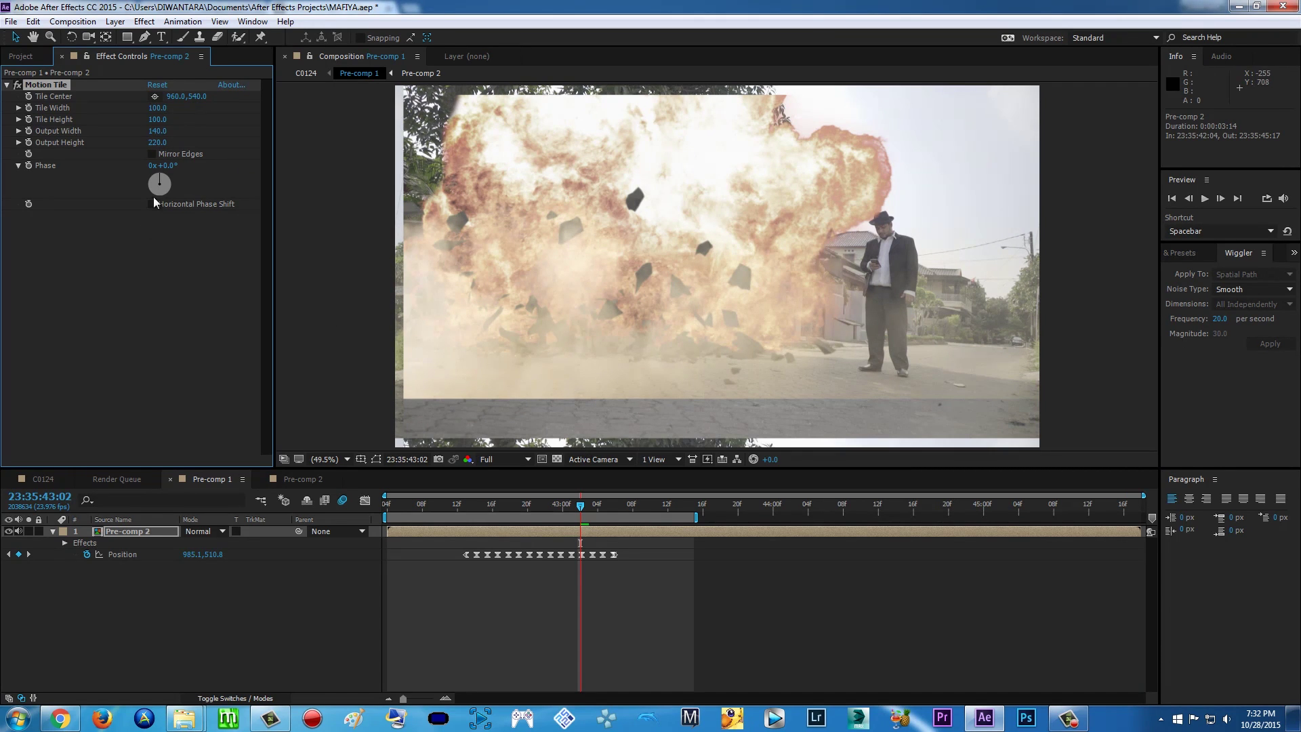
left_click(152, 155)
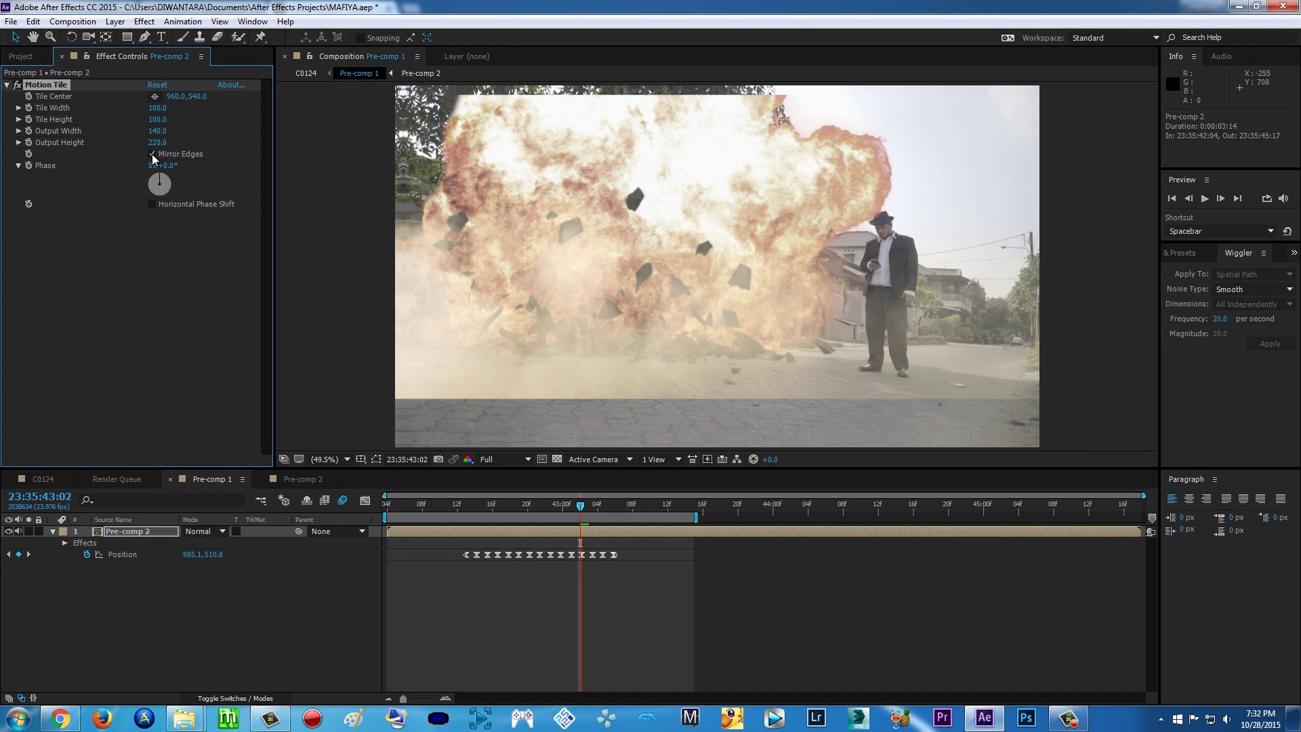
left_click_drag(505, 509, 600, 513)
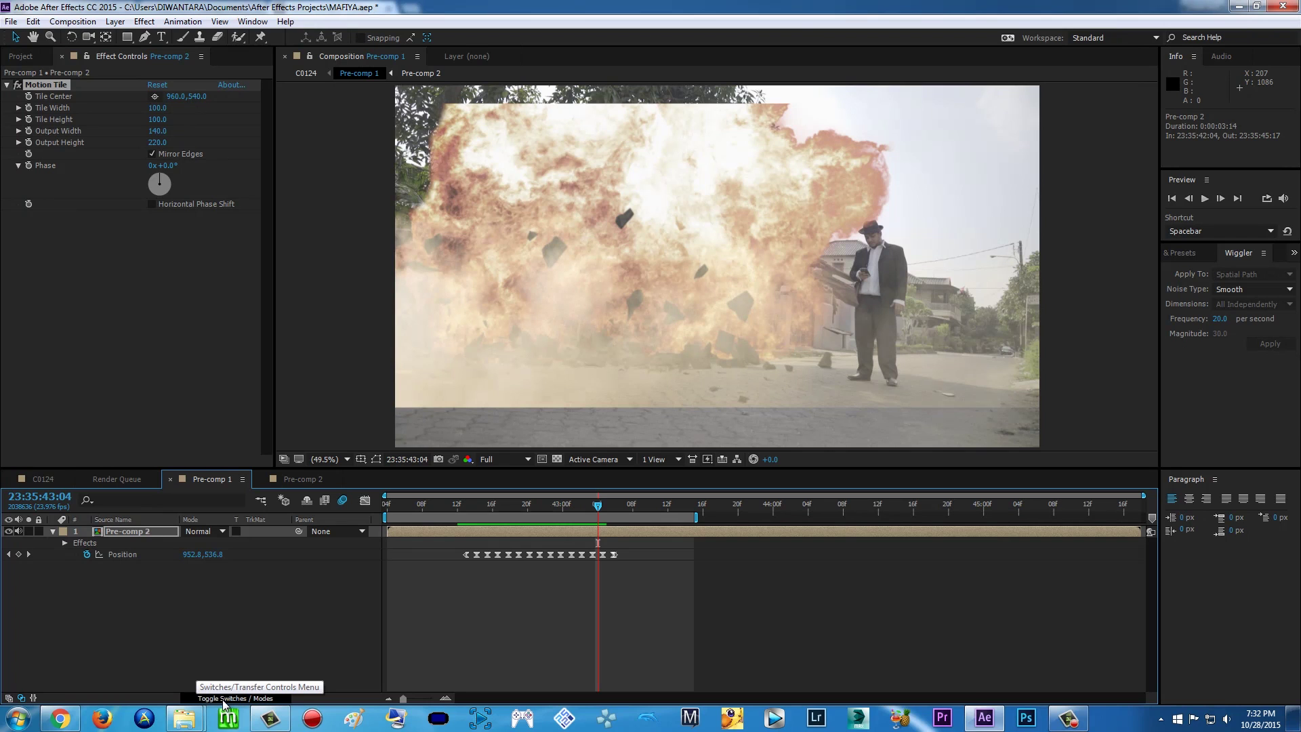
Step: Enable motion blur on the Pre-comp 2 layer and for the composition
left_click(199, 531)
left_click(171, 612)
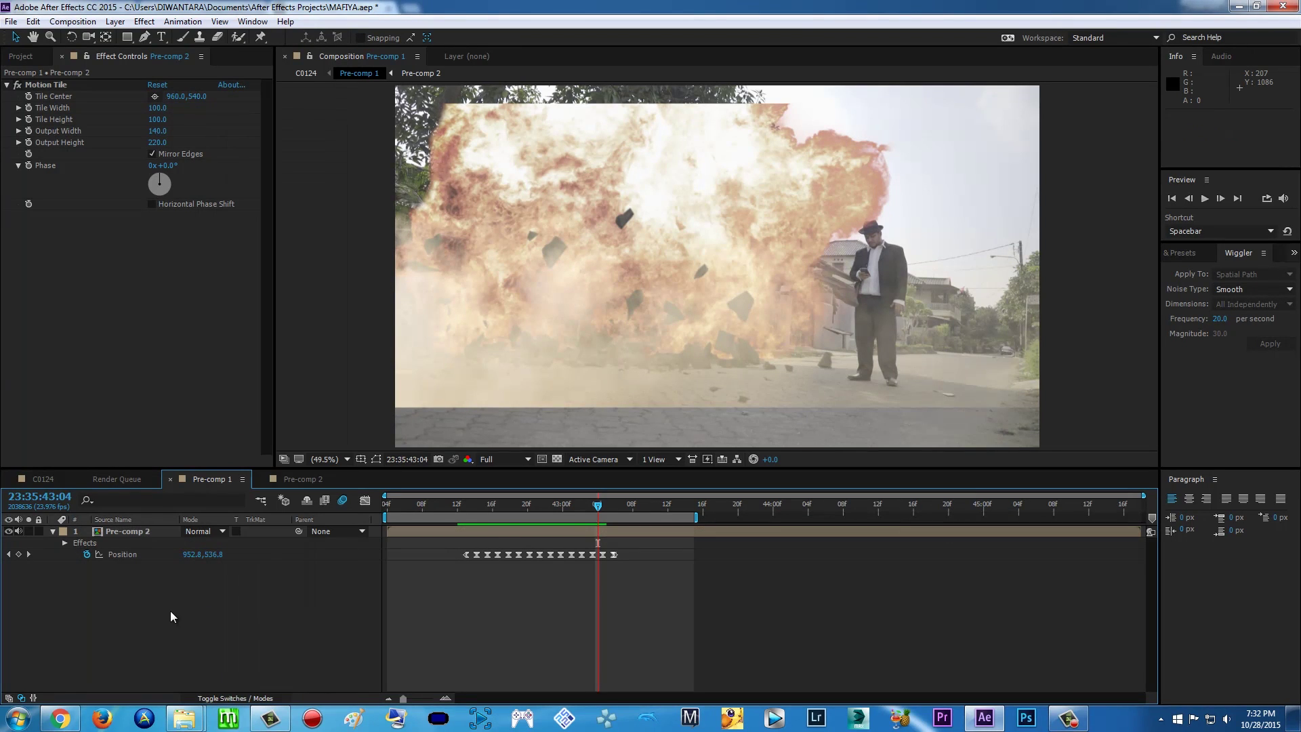
left_click(241, 698)
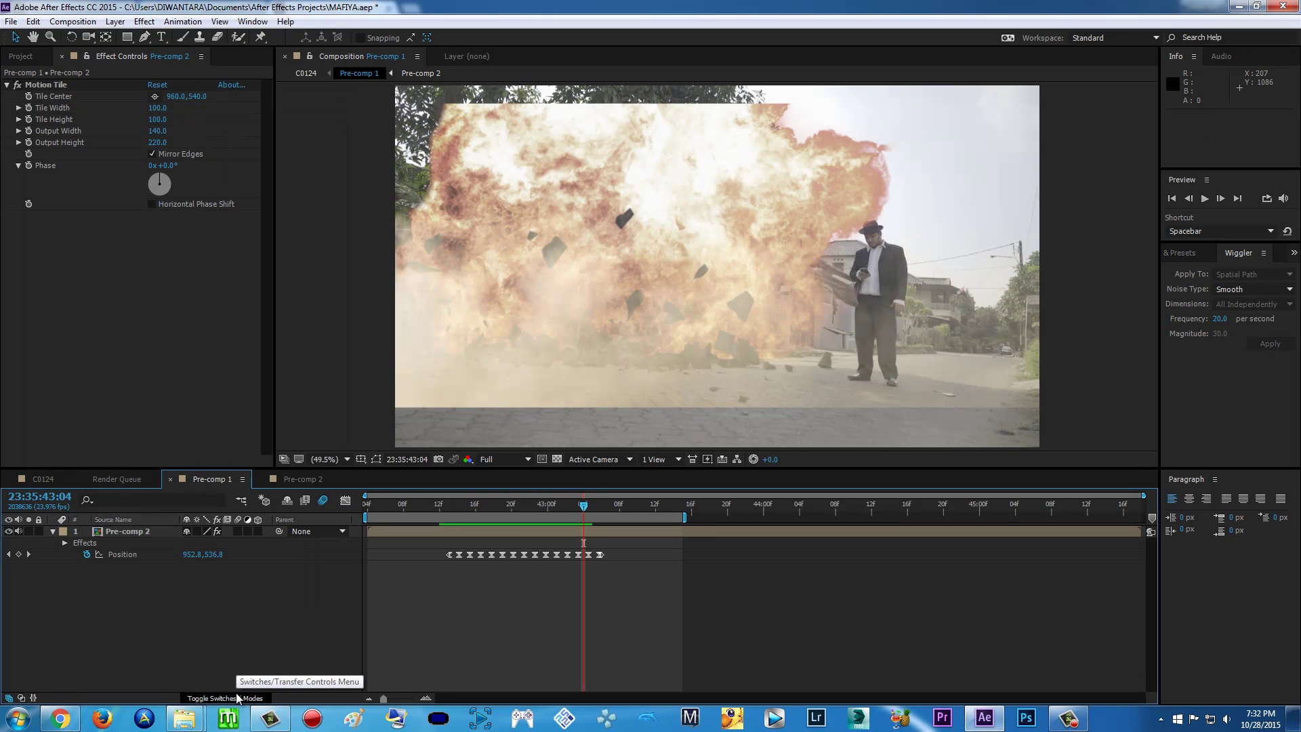
left_click(238, 531)
left_click(324, 501)
left_click(321, 502)
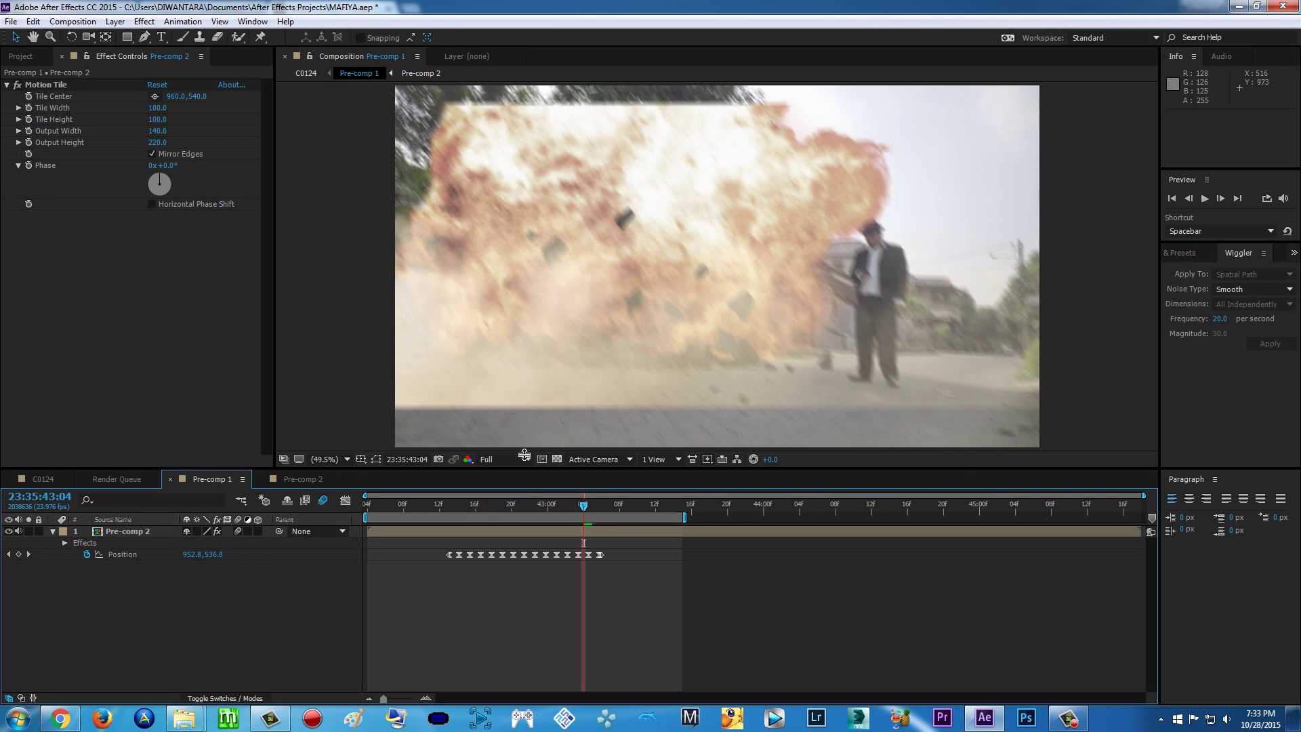
left_click_drag(470, 509, 591, 519)
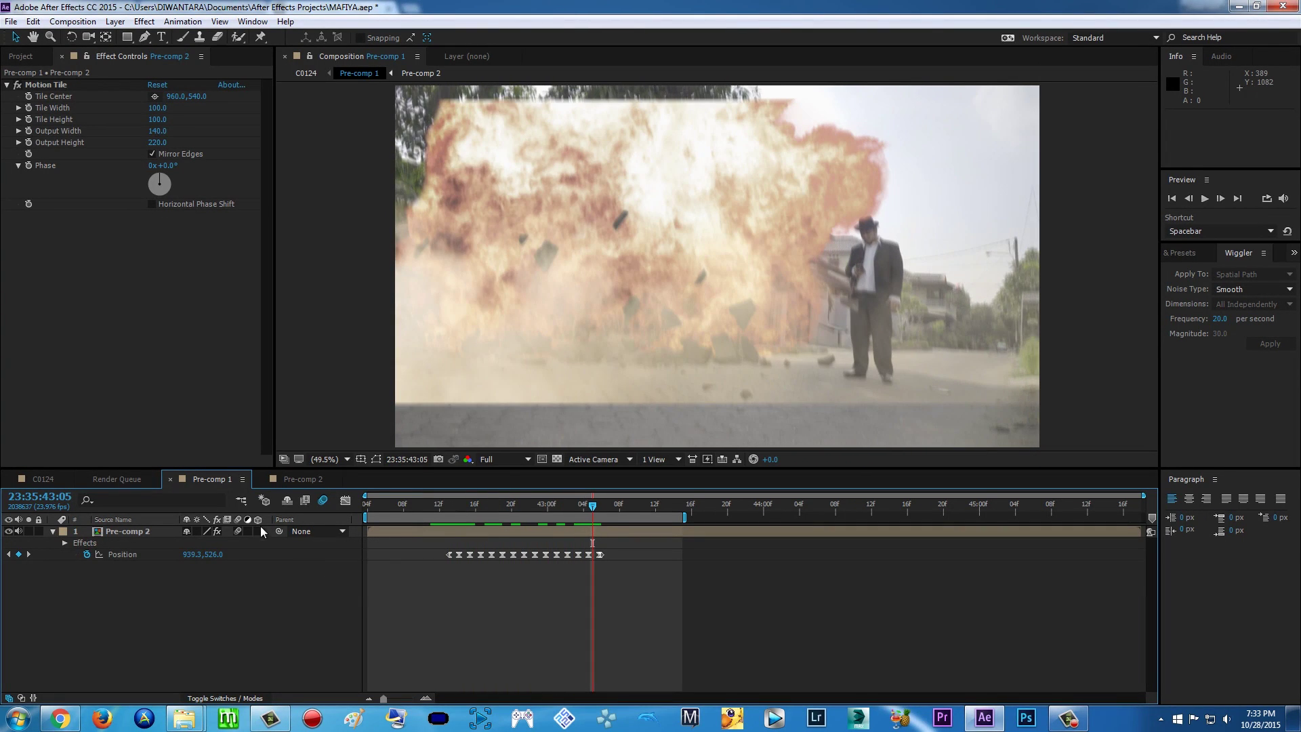
Step: Copy the 1080 p Movie Look.png layer from Pre-comp 2 into Pre-comp 1 and make it visible
left_click(291, 478)
left_click(116, 532)
key("ctrl+c")
left_click(213, 479)
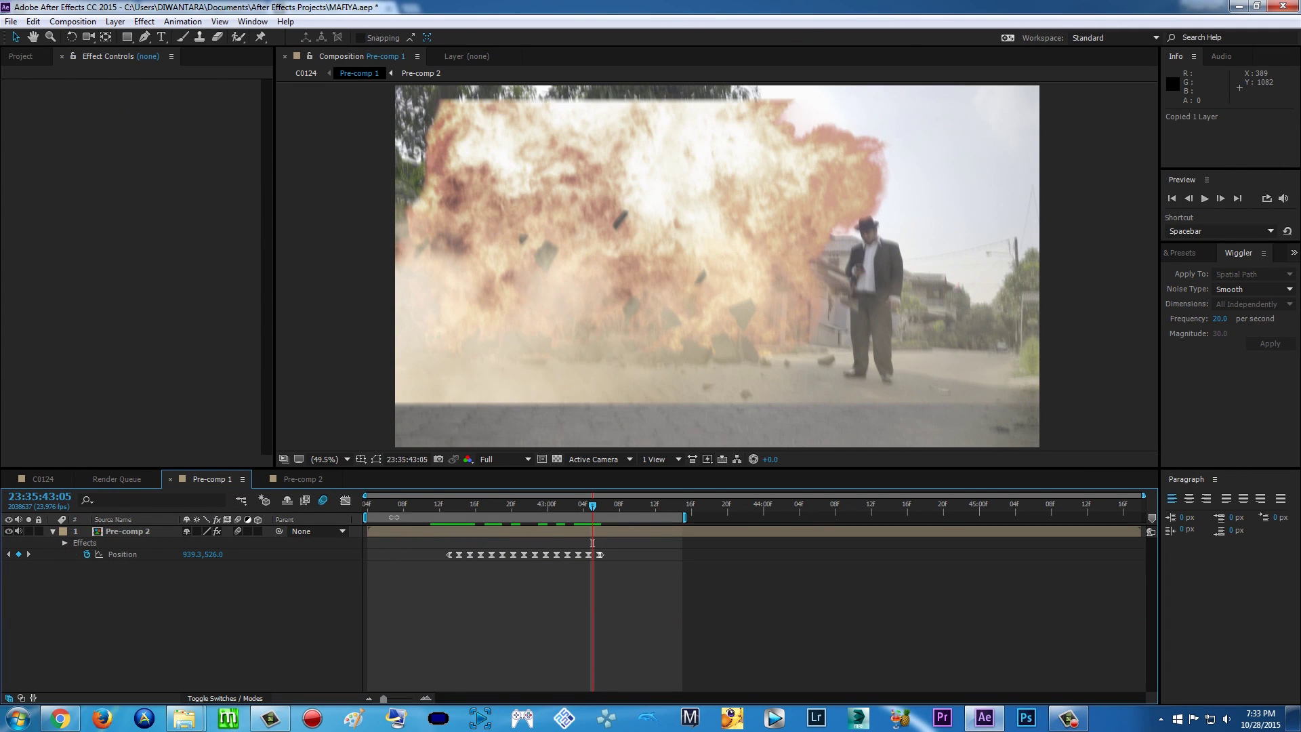
key("ctrl+v")
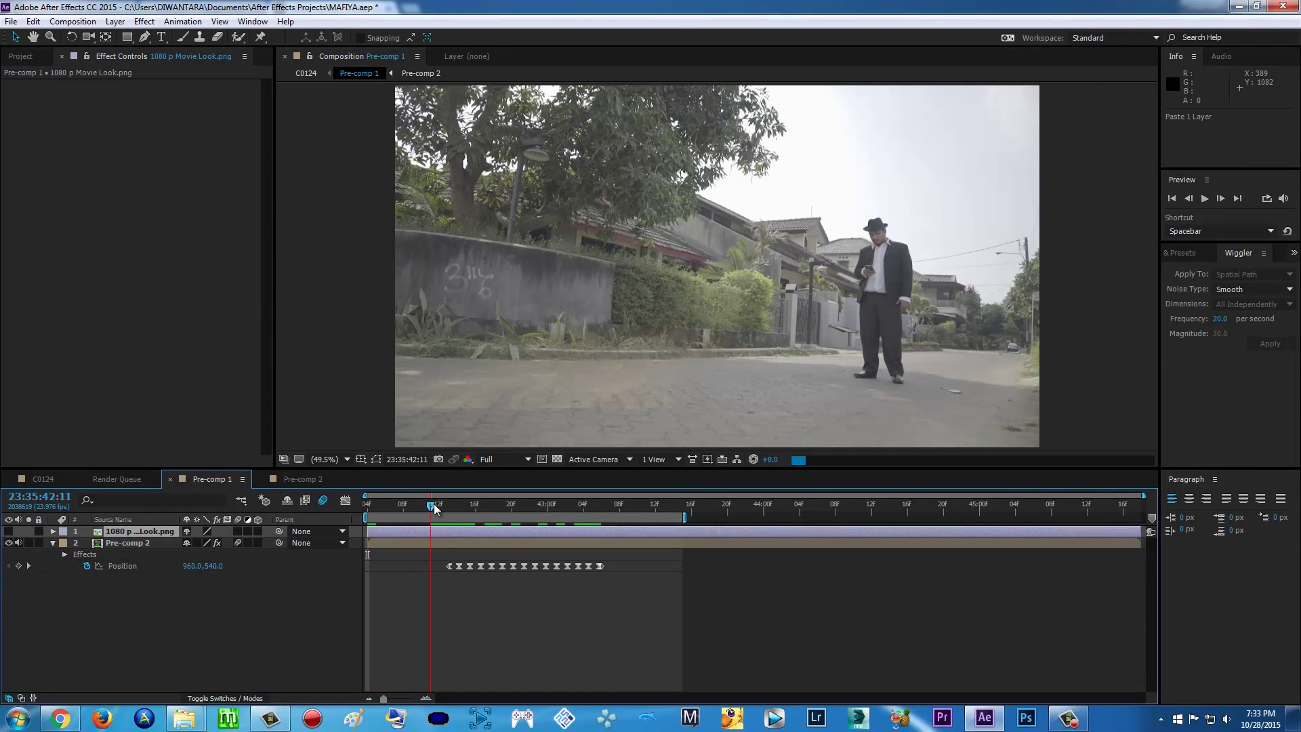
left_click(9, 532)
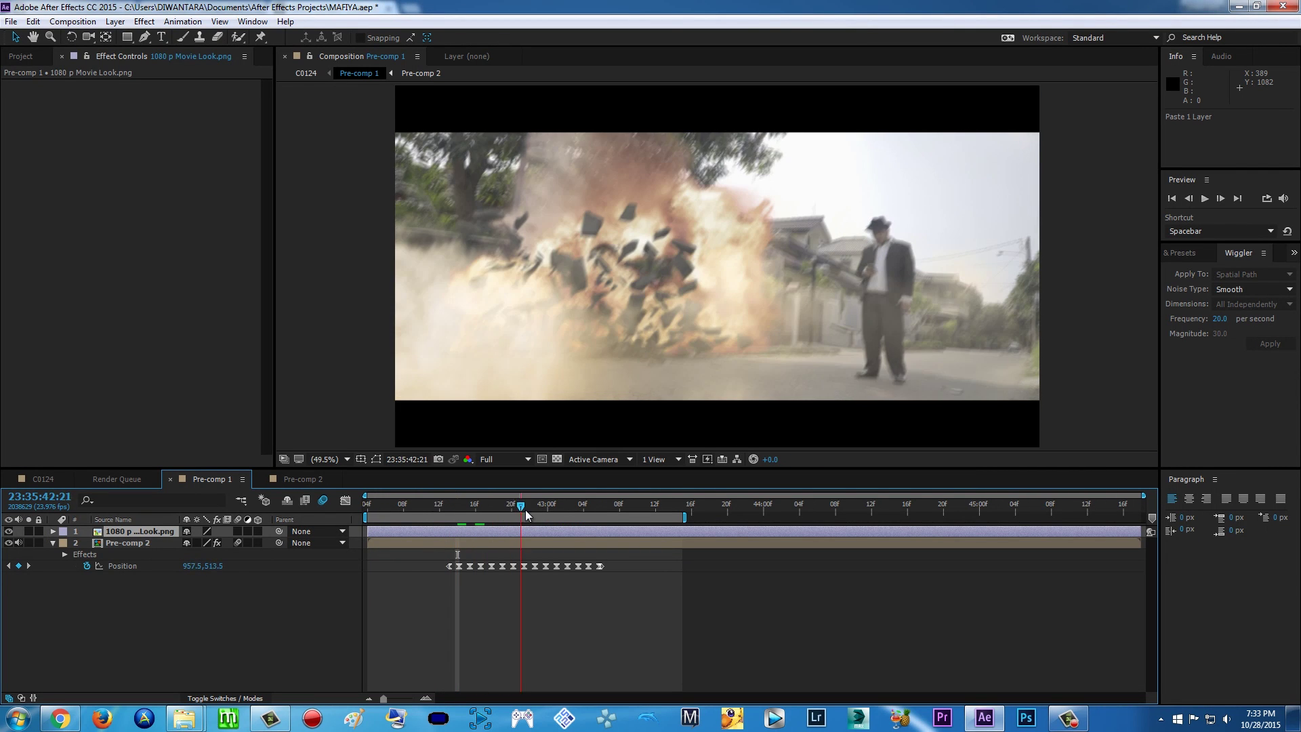